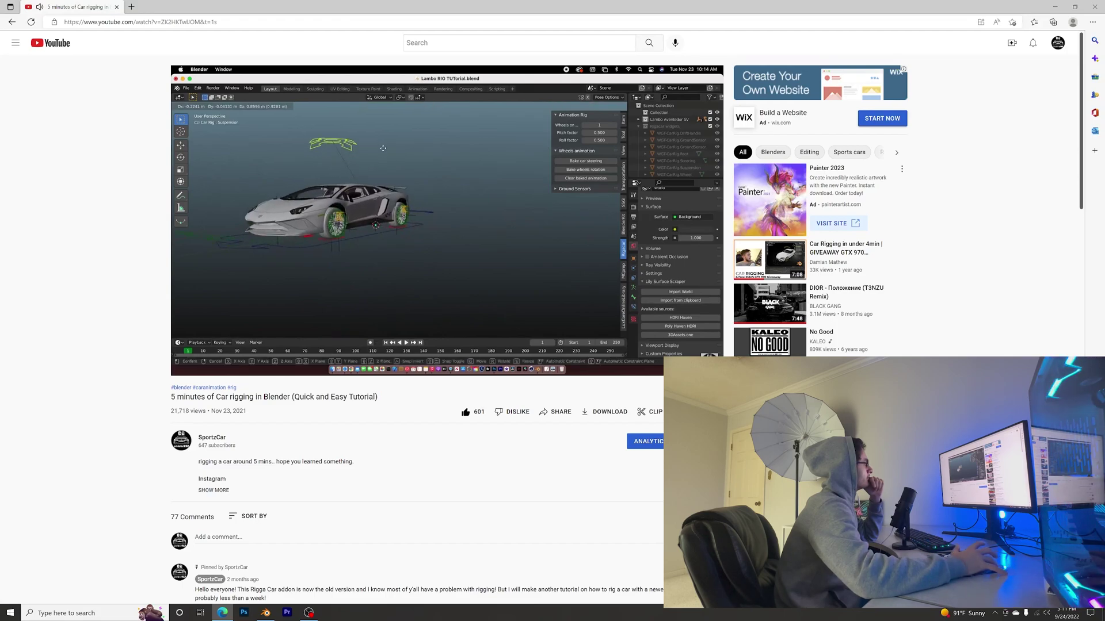
Pause the car rigging tutorial video and look through the viewer comments below it
left_click(443, 232)
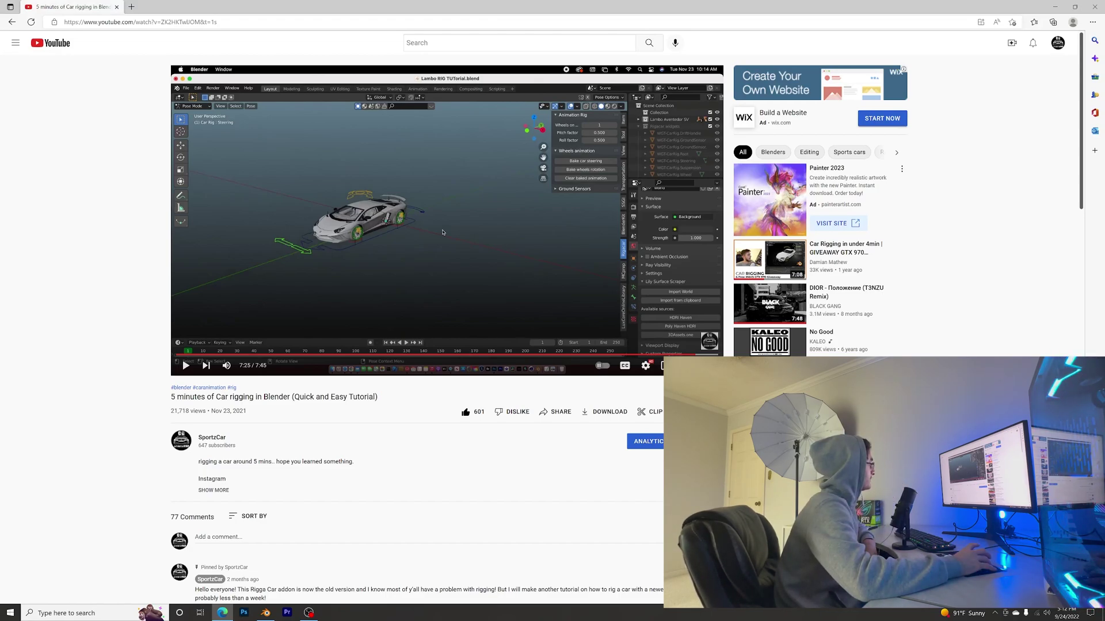
scroll(443, 232, "down", 2)
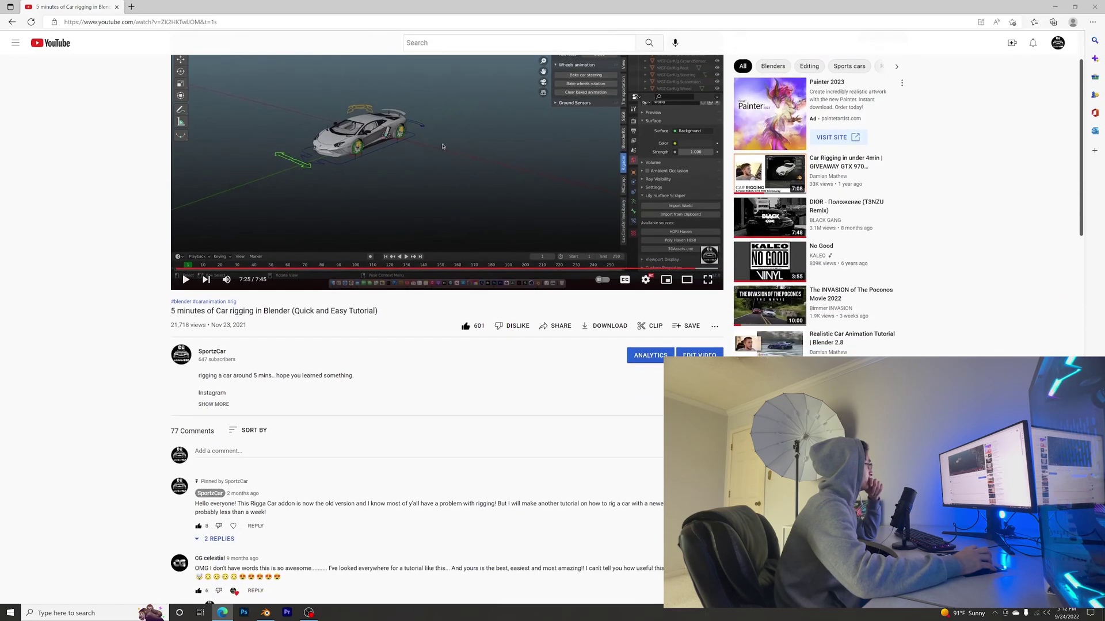
scroll(443, 146, "down", 5)
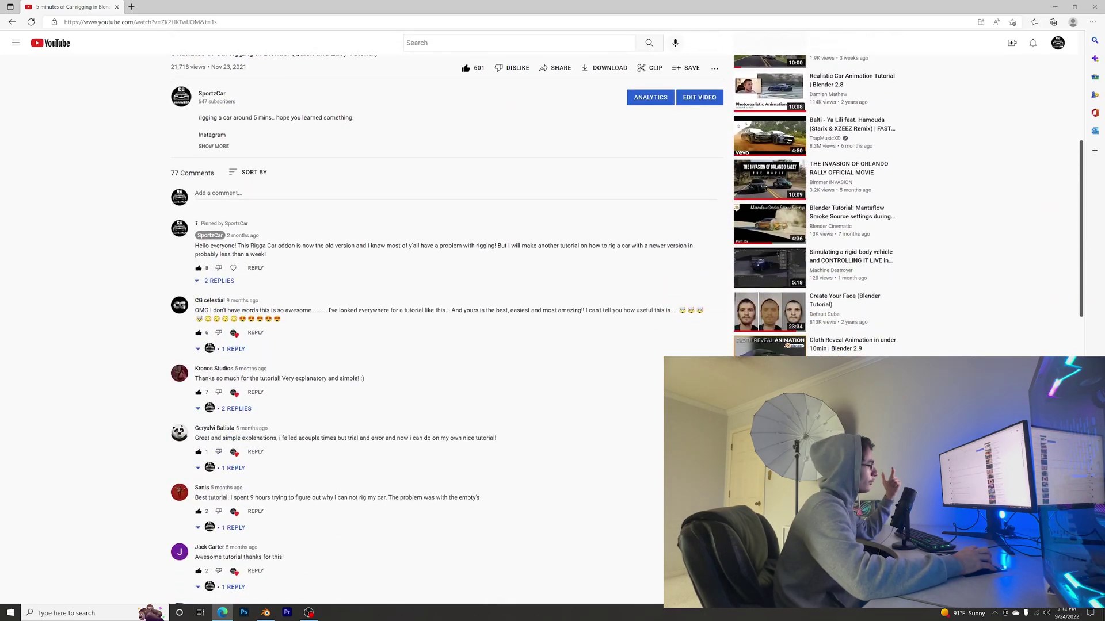
scroll(446, 324, "down", 2)
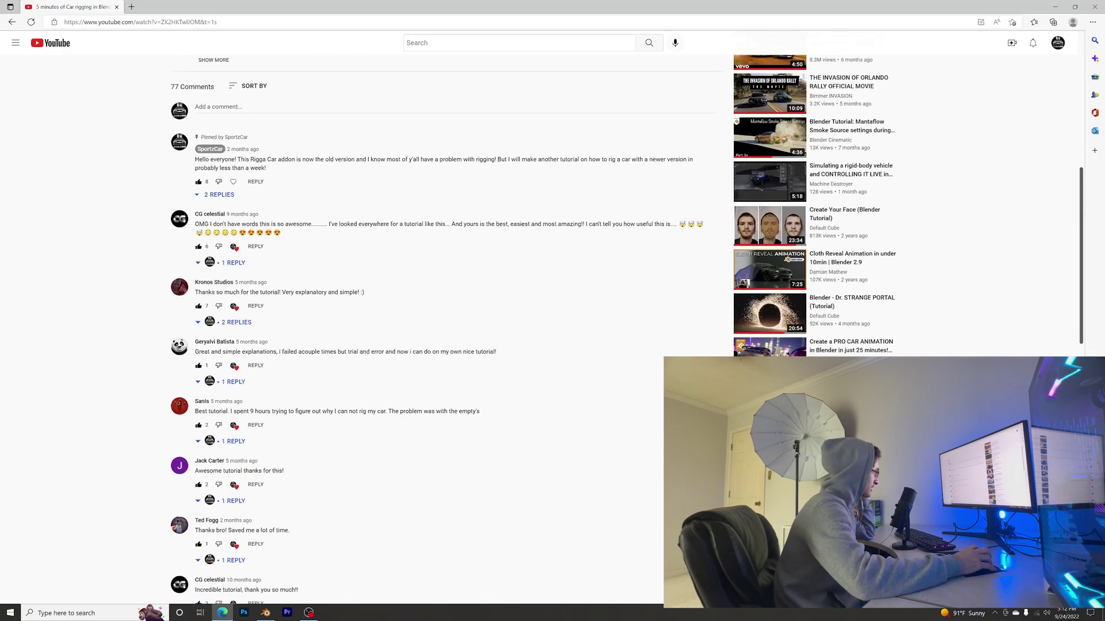
scroll(442, 328, "down", 3)
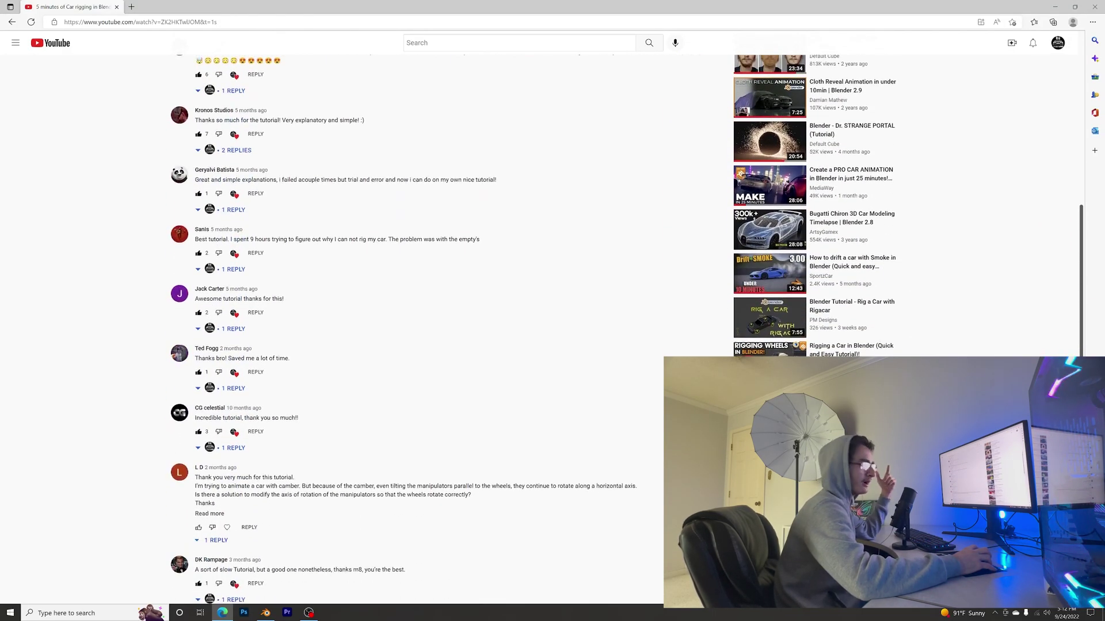
scroll(442, 328, "down", 4)
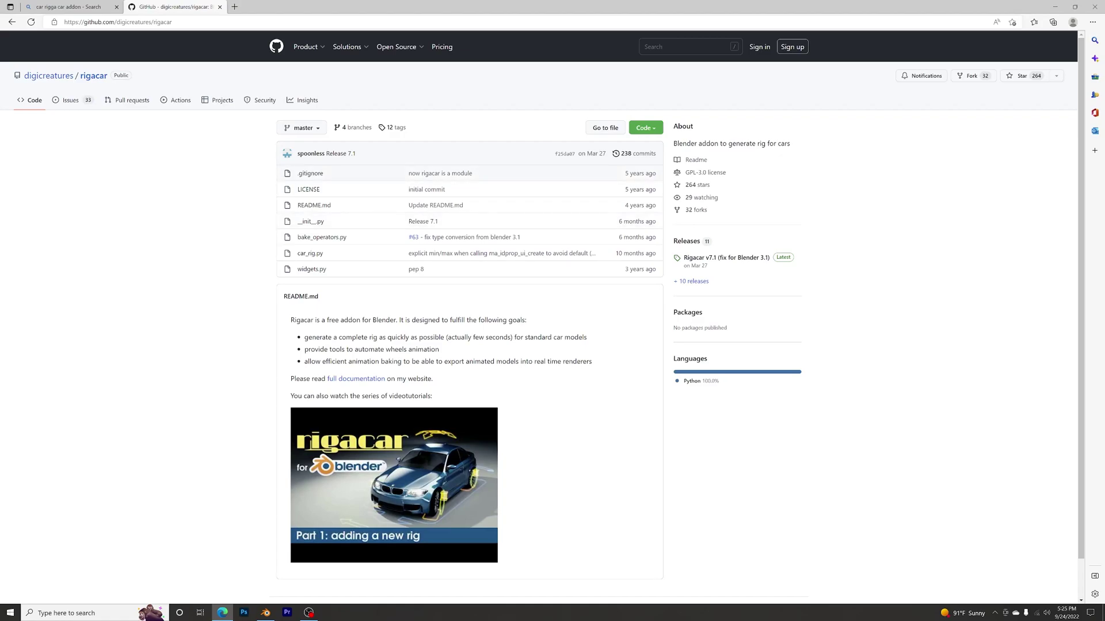
Check the ZIP download option of the rigacar repository on GitHub and switch to Blender
left_click(645, 127)
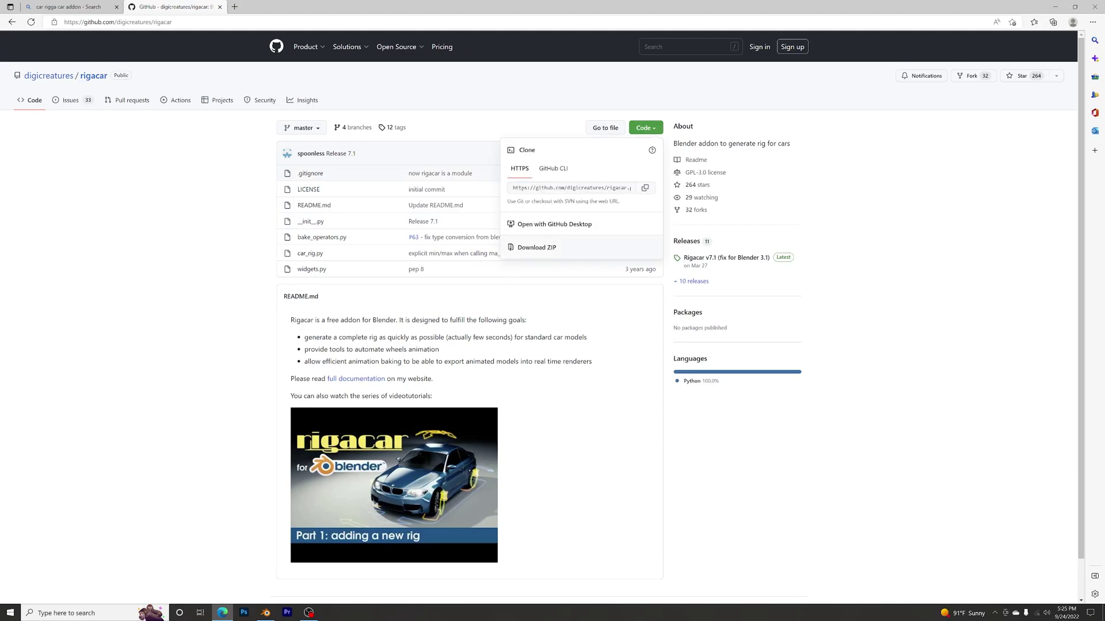
key("Escape")
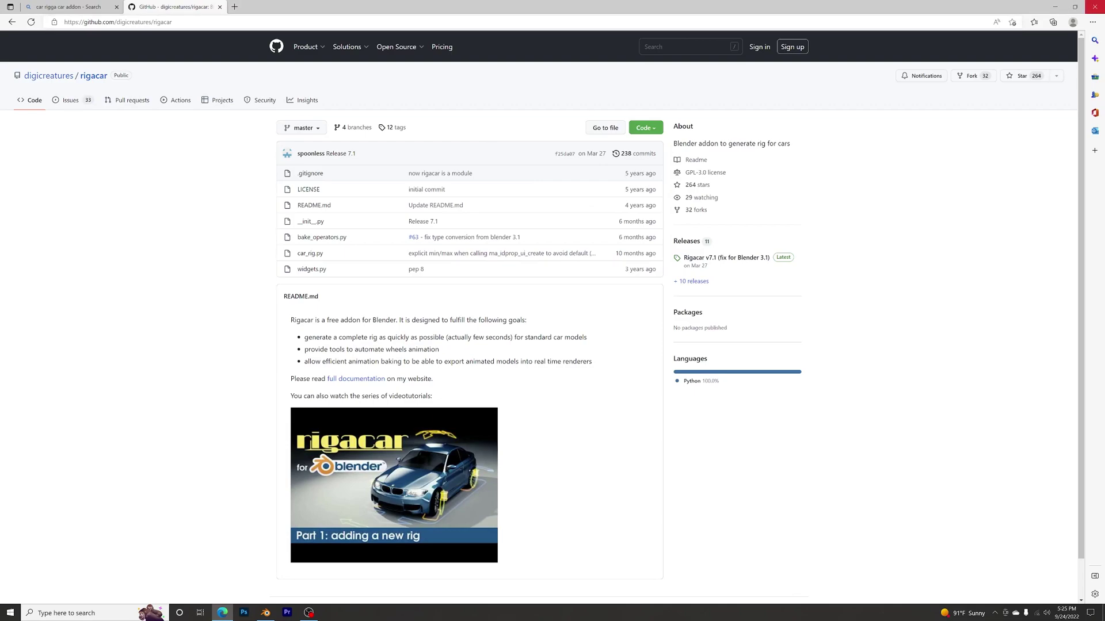
left_click(1095, 7)
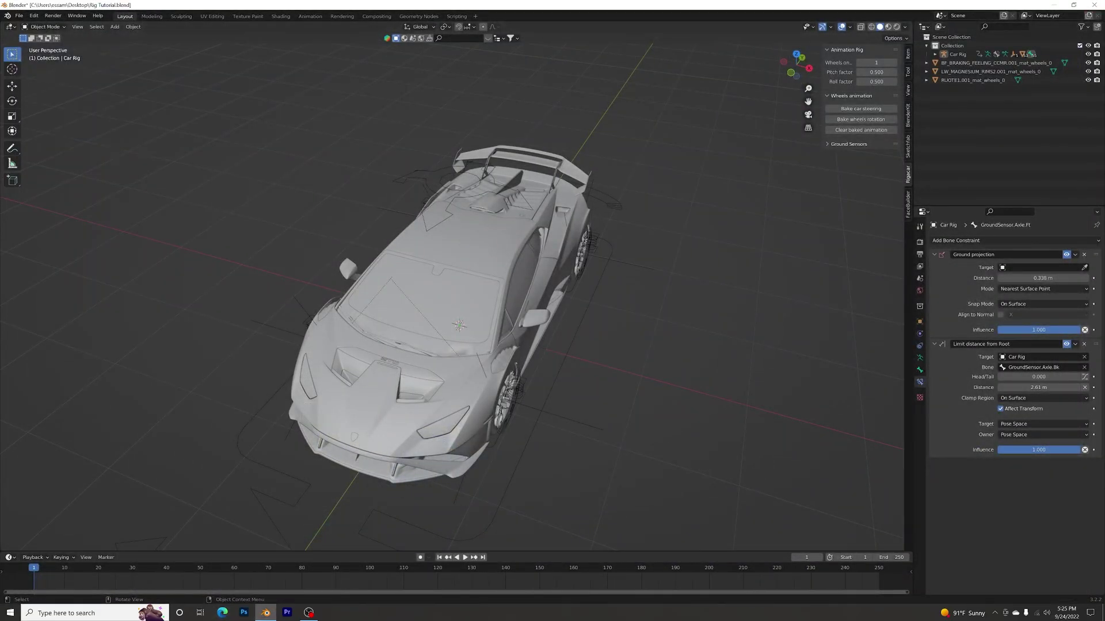
left_click(34, 16)
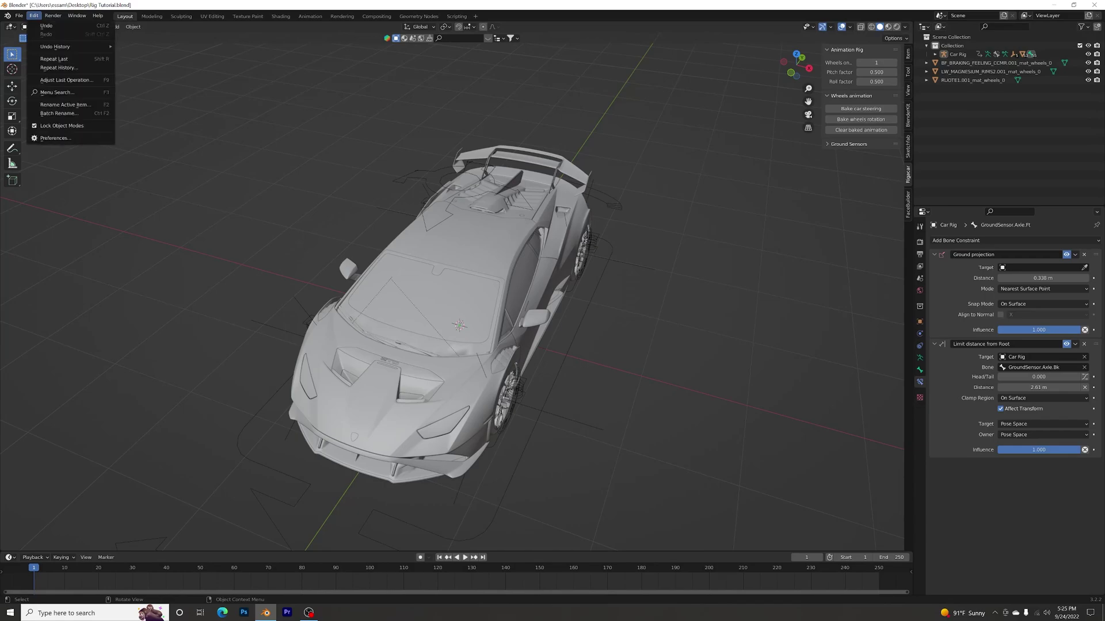
left_click(55, 138)
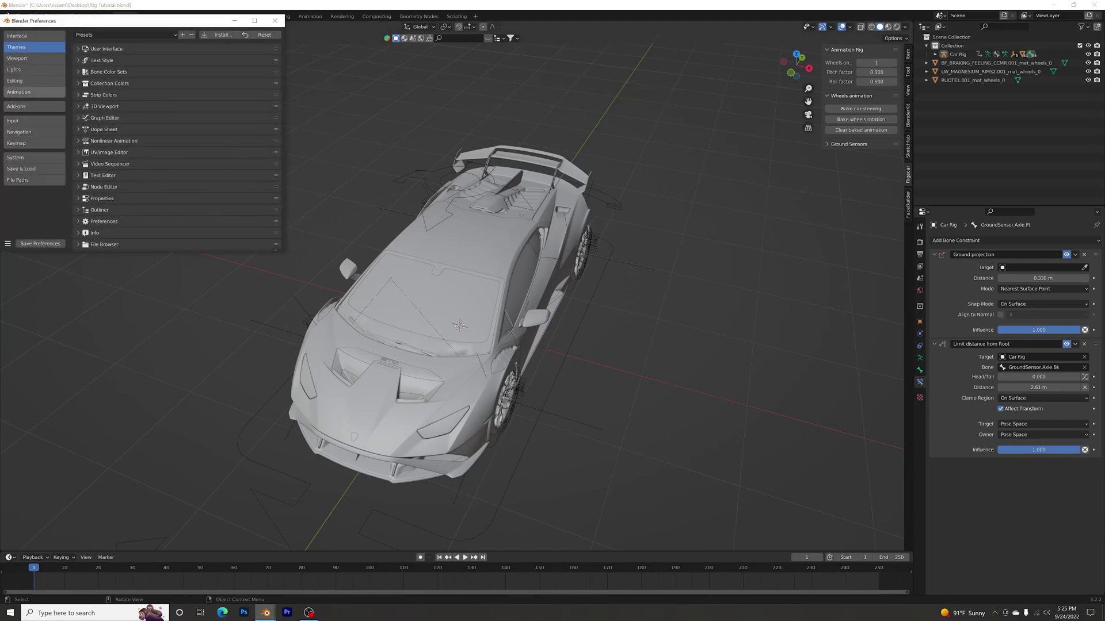
left_click(35, 107)
left_click(219, 35)
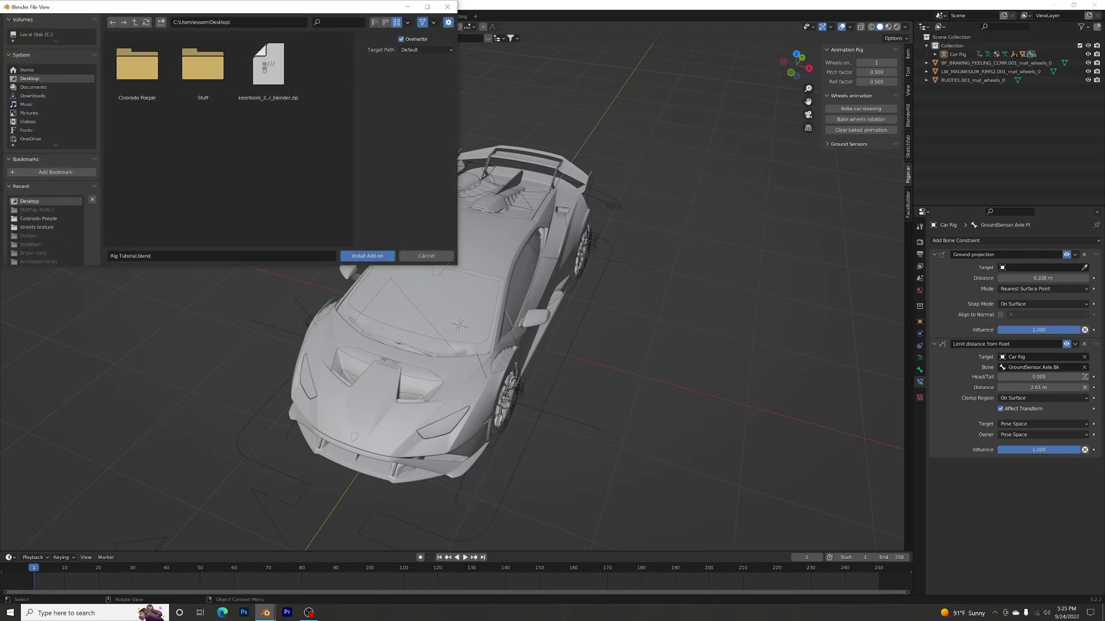
left_click(33, 88)
left_click(33, 78)
left_click(28, 70)
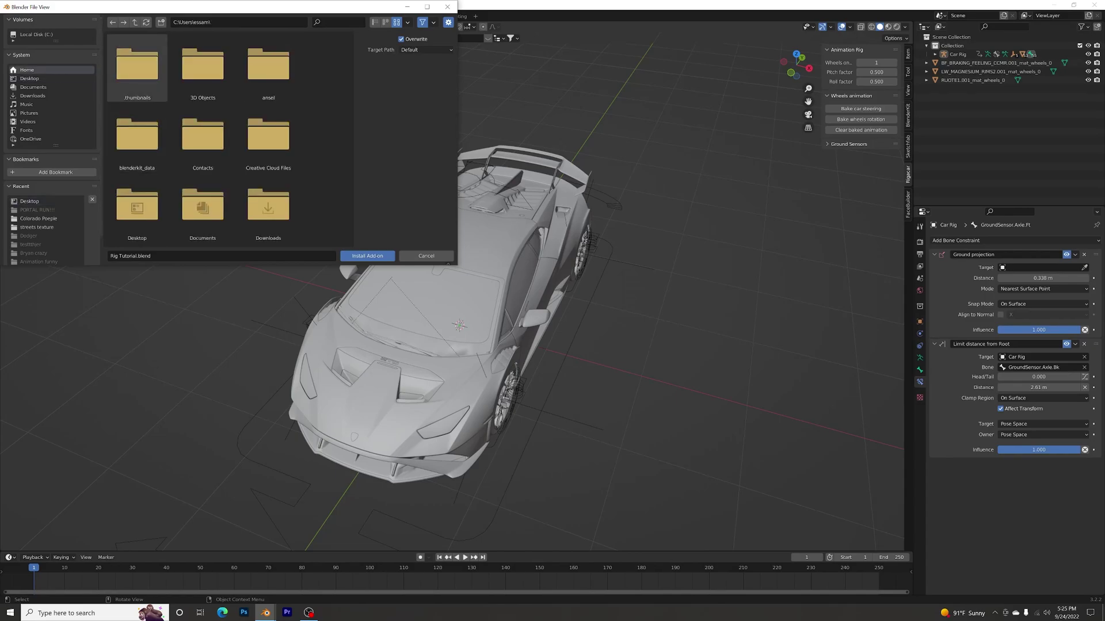
left_click(30, 78)
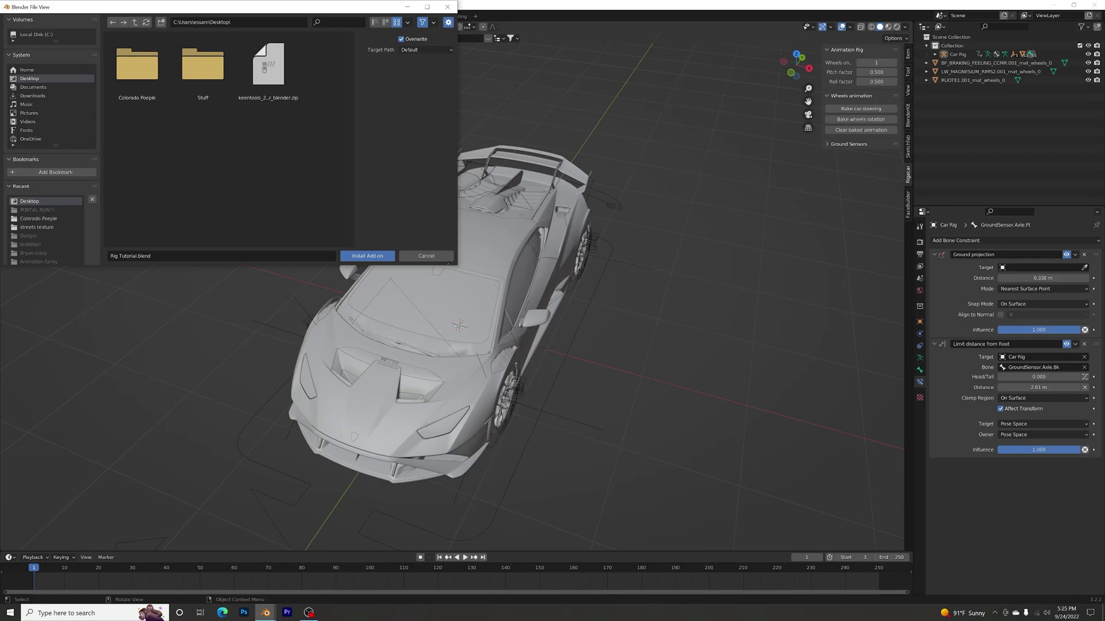
left_click(426, 256)
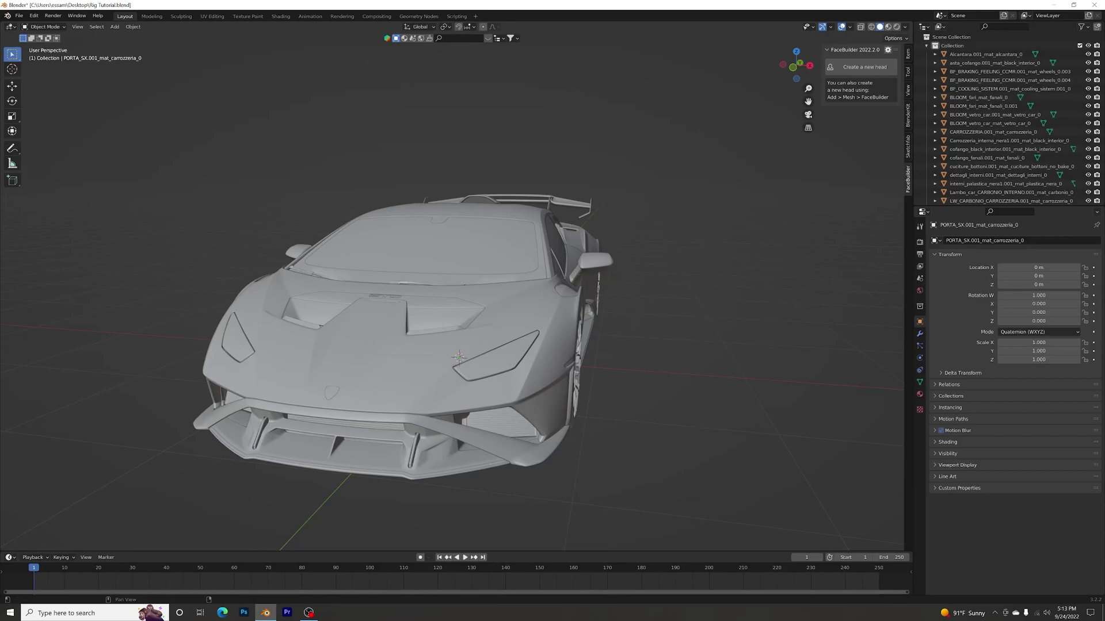
Examine the car model in rendered shading from several angles and return the viewport to solid shading
left_click(887, 26)
middle_click_drag(552, 300, 322, 287)
left_click(896, 27)
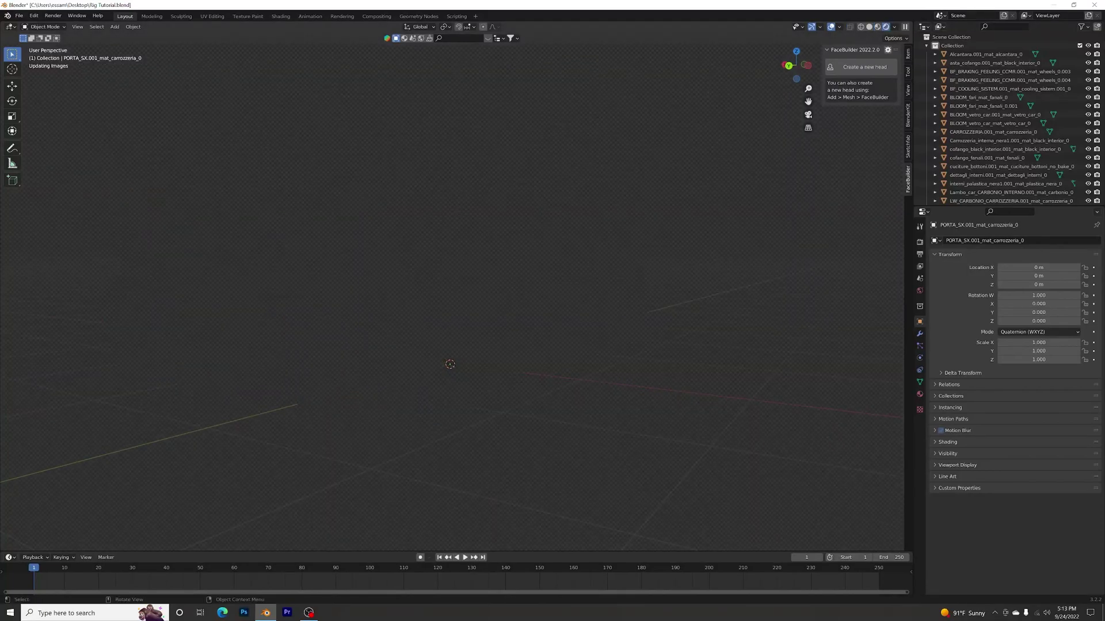
mouse_move(661, 230)
middle_mouse_down()
mouse_move(592, 230)
mouse_move(466, 273)
middle_mouse_up()
middle_click_drag(230, 270, 196, 270)
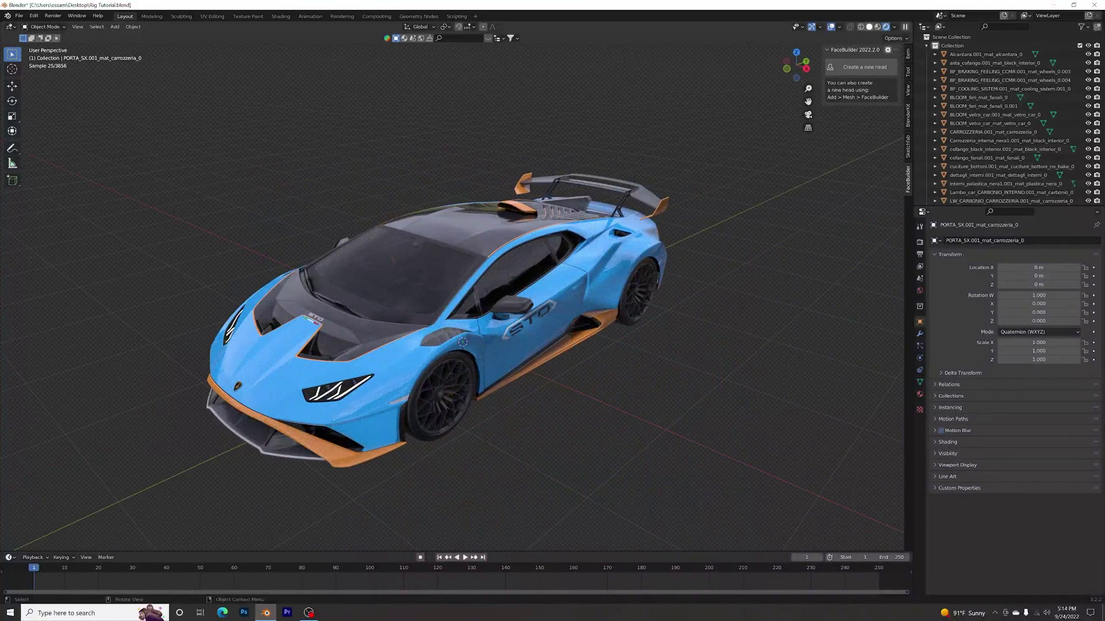
key("z")
key("6")
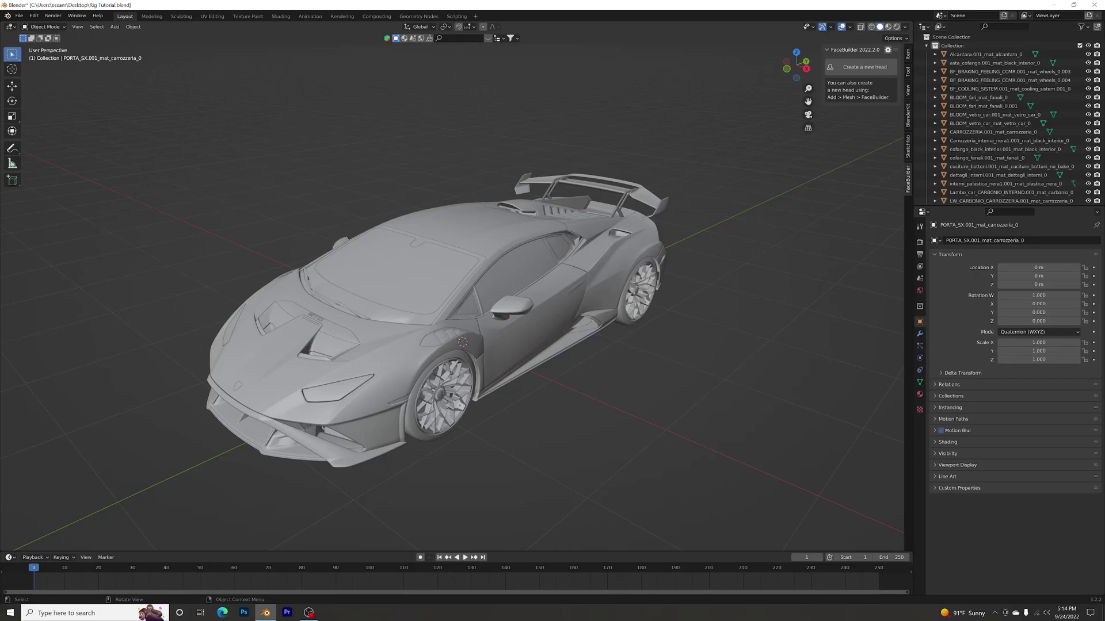
middle_click_drag(518, 288, 87, 287)
middle_click_drag(461, 311, 333, 311)
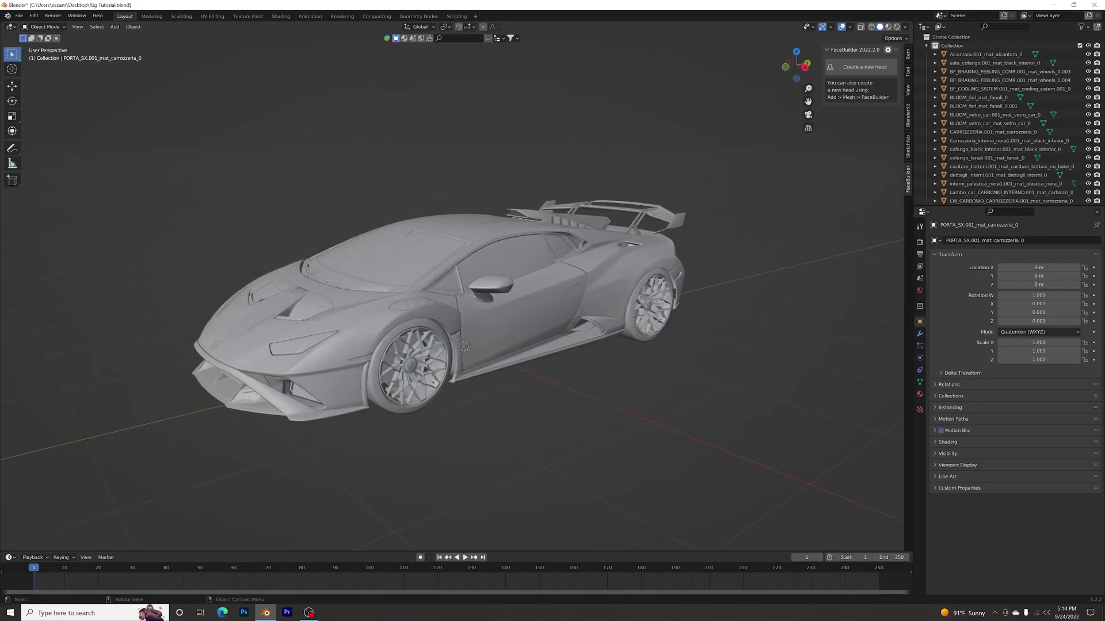
Add a monkey mesh and raise it about 2.41 m along Z above the car
scroll(452, 293, "down", 4)
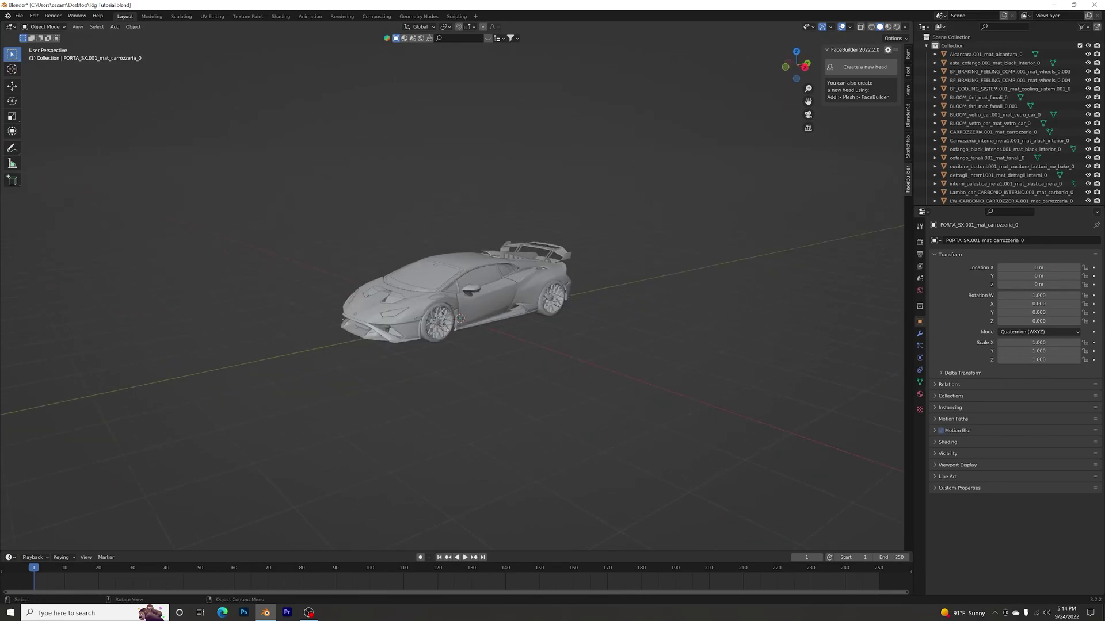
key("shift+a")
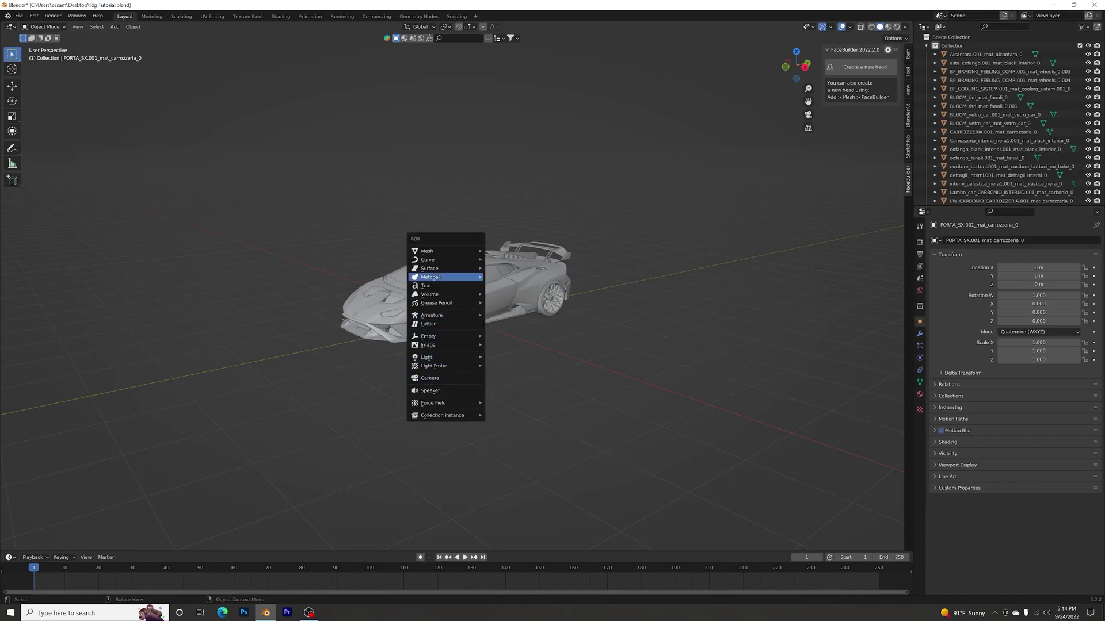
mouse_move(446, 251)
left_click(506, 332)
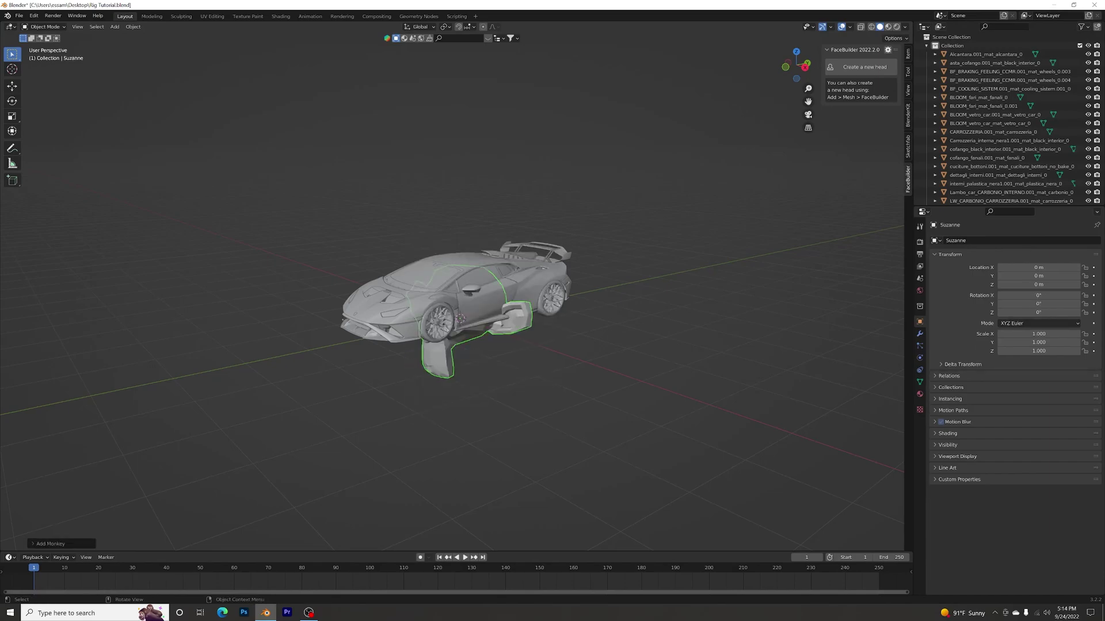
key("g")
key("z")
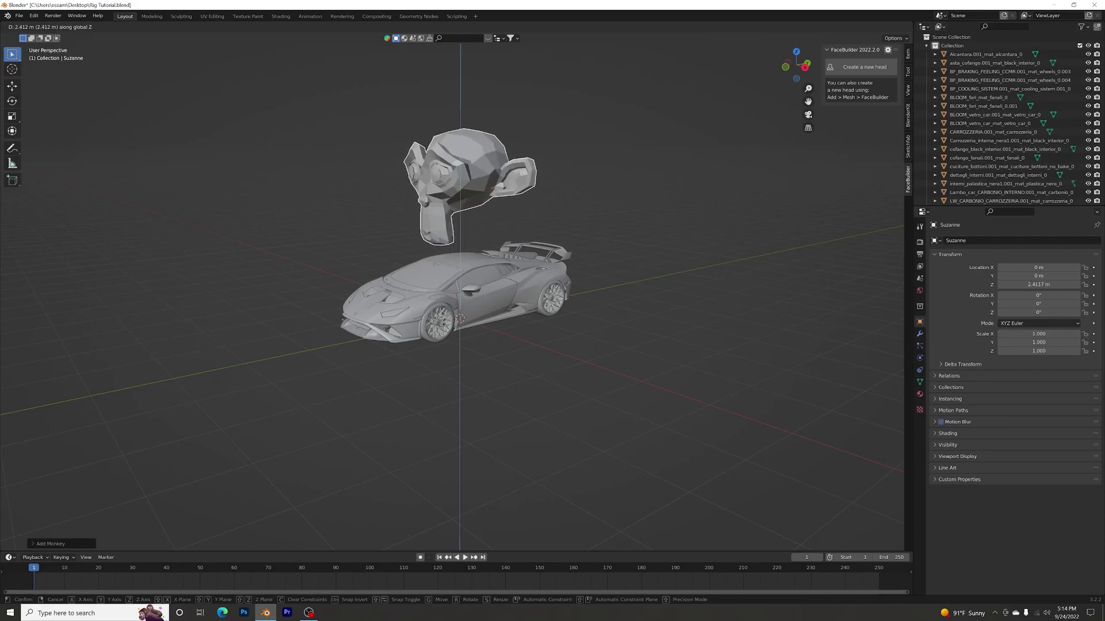
key("Return")
Delete the monkey mesh above the car
middle_click_drag(460, 299, 459, 287)
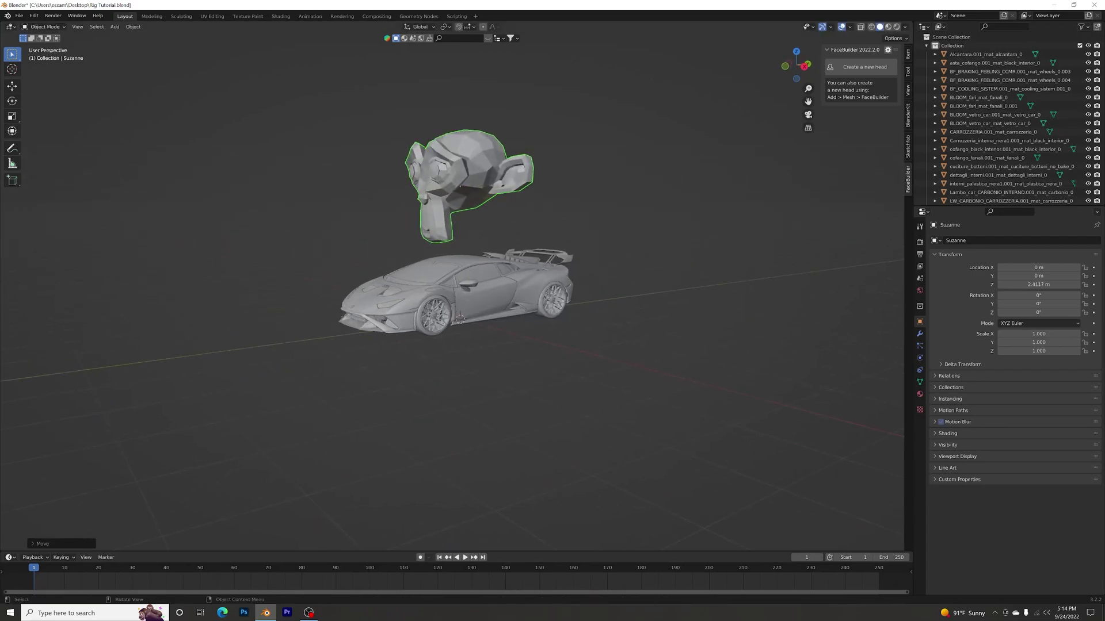
key("Delete")
scroll(452, 296, "up", 2)
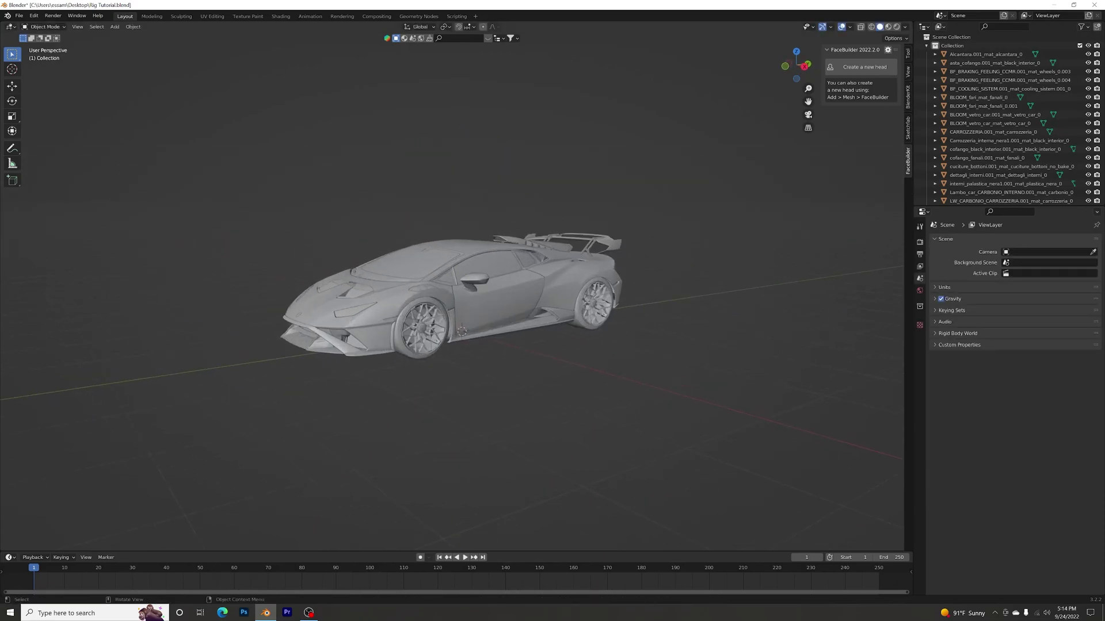
Add an empty at the scene origin and parent the car's selected parts to it
key("shift+a")
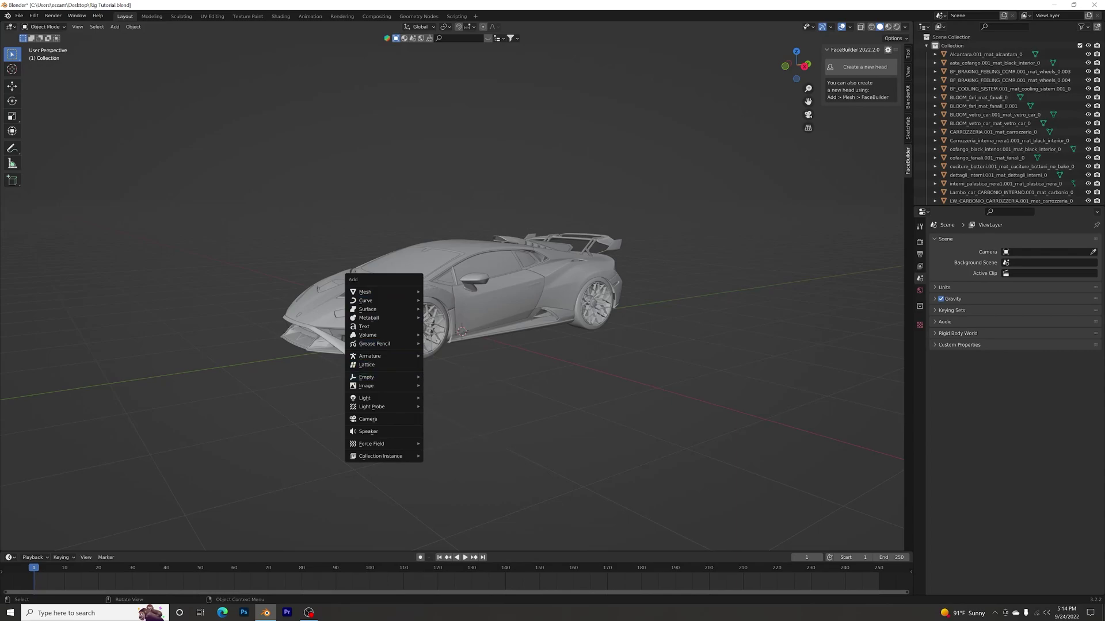
mouse_move(380, 377)
left_click(447, 377)
middle_click_drag(446, 377, 408, 371)
key("a")
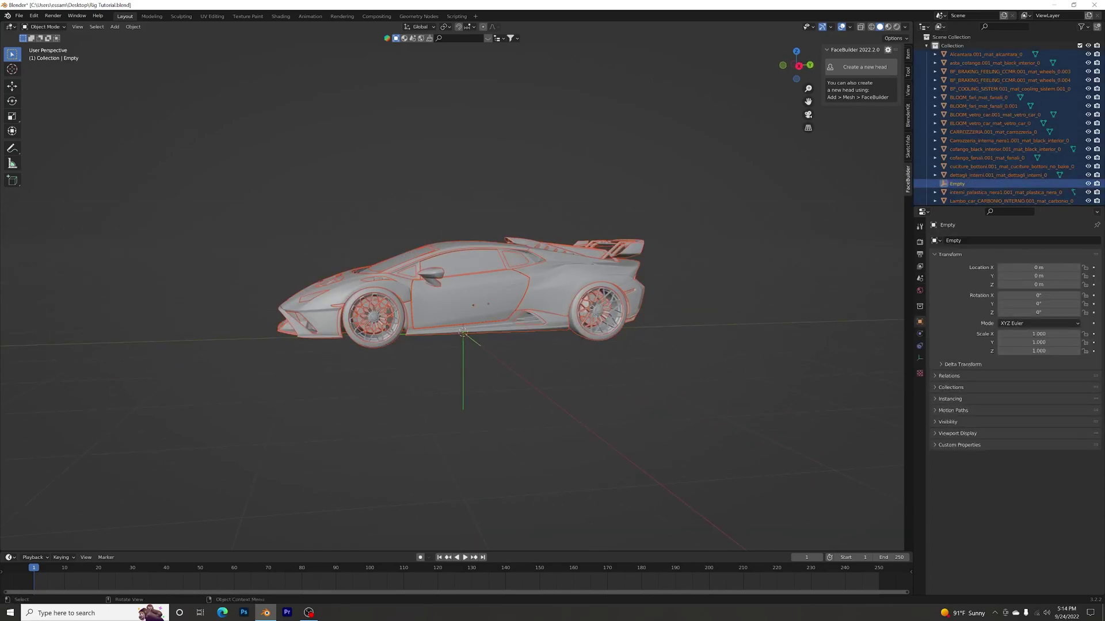
key("ctrl+p")
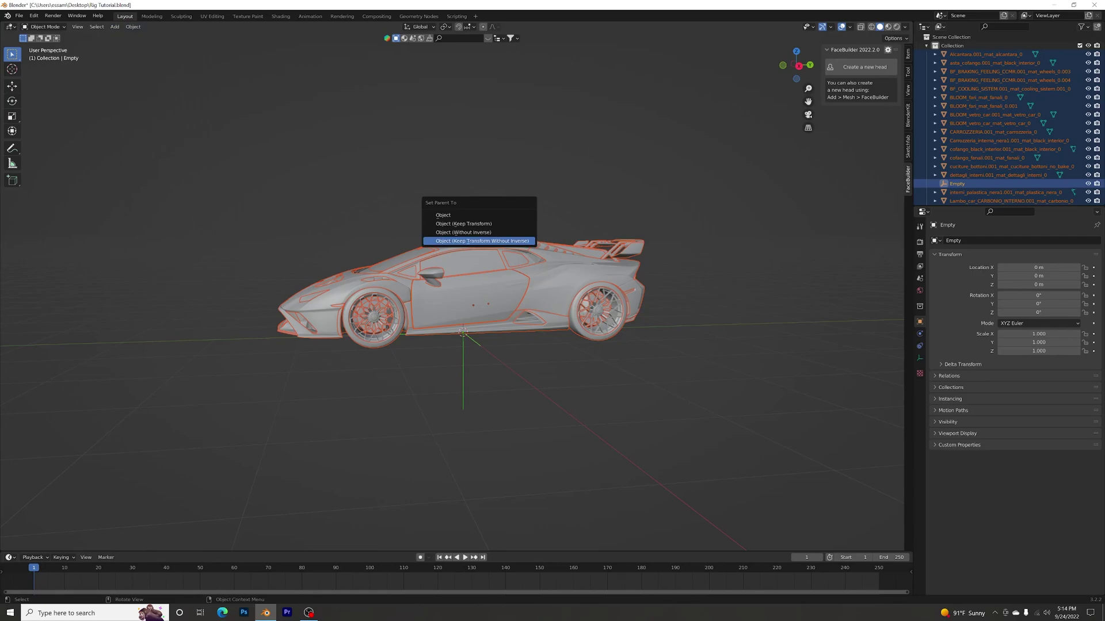
key("Return")
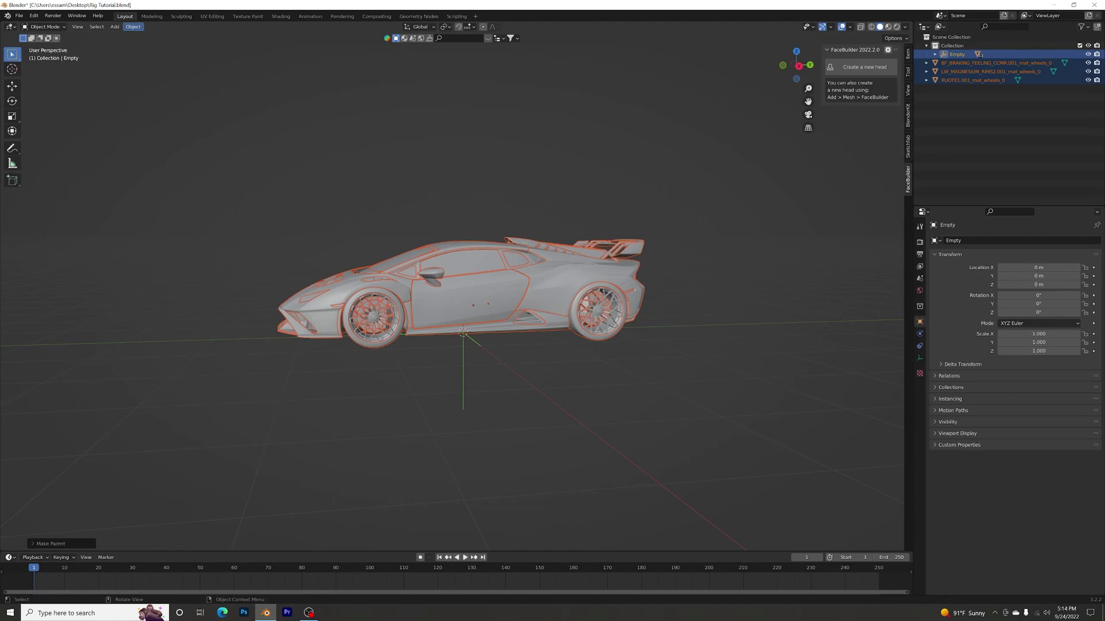
Apply all transforms to the empty and every car part, and clear the selection
left_click(133, 26)
mouse_move(153, 45)
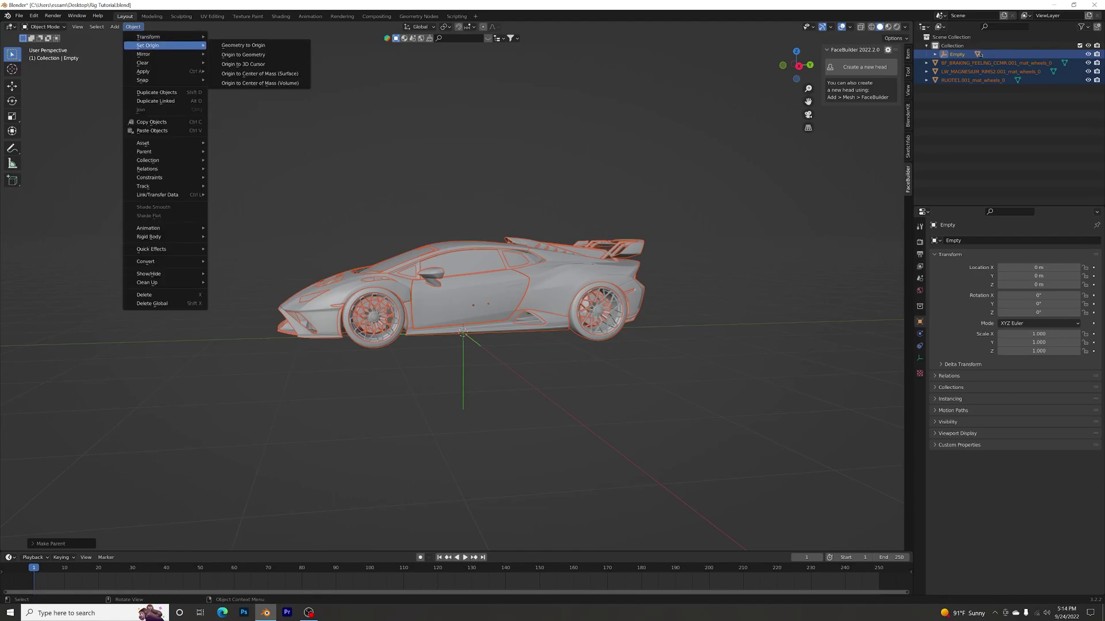
mouse_move(151, 71)
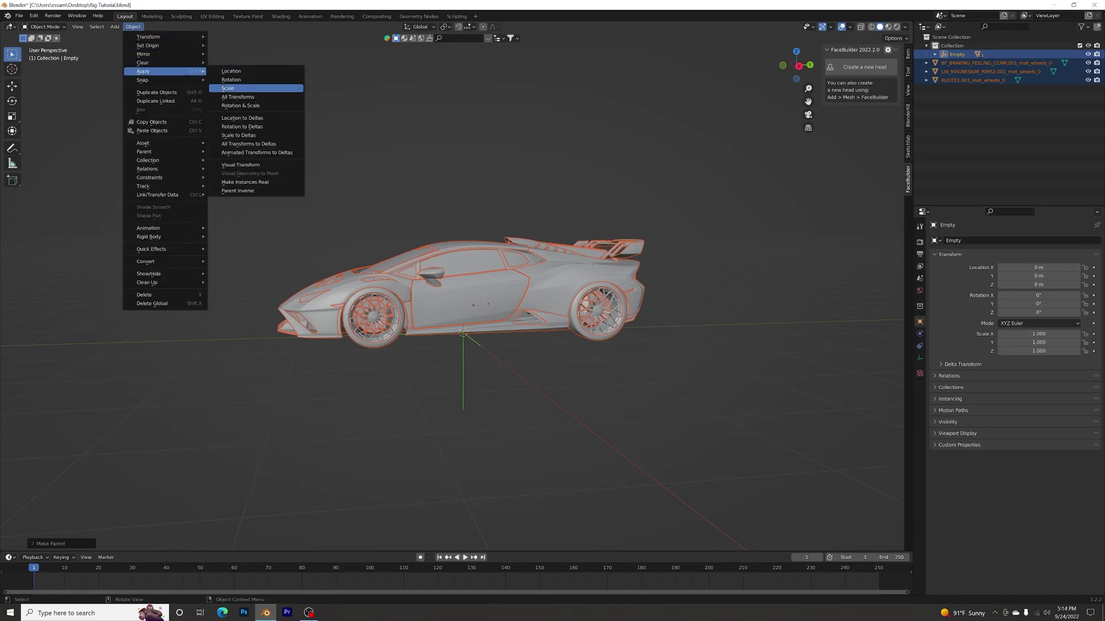
left_click(237, 97)
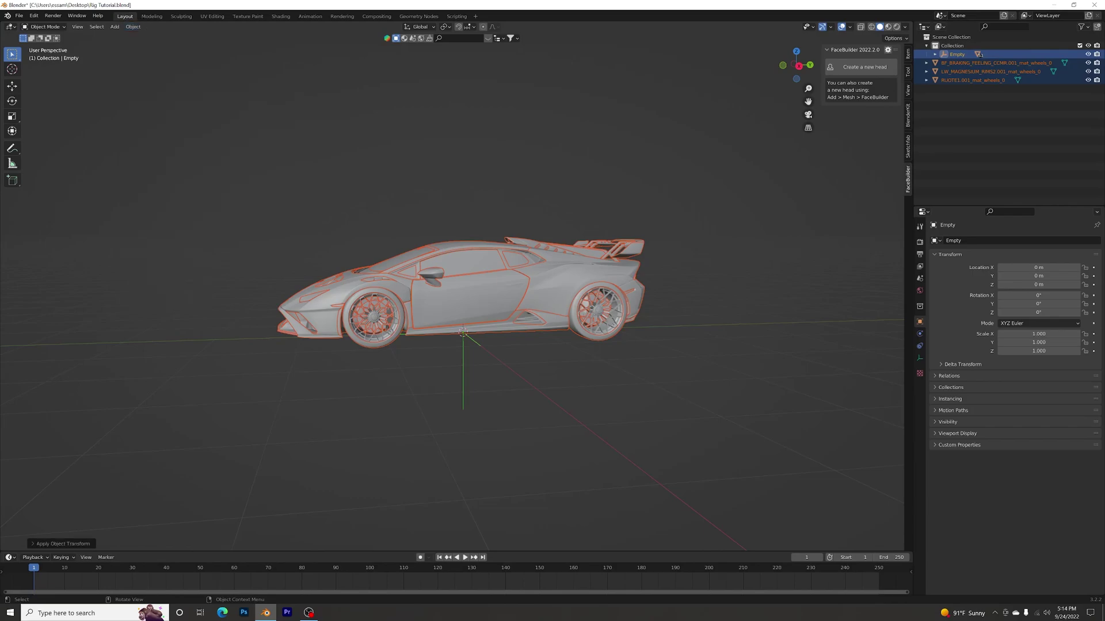
left_click(403, 190)
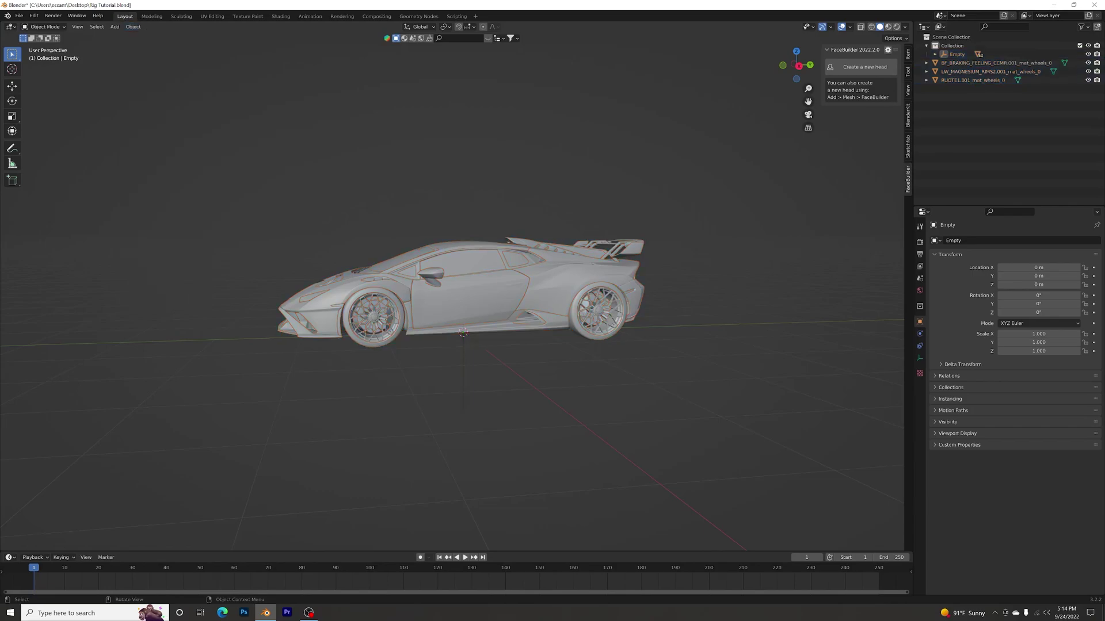
left_click(466, 299)
left_click(325, 305)
mouse_move(325, 305)
middle_mouse_down()
mouse_move(369, 306)
mouse_move(282, 303)
mouse_move(314, 305)
middle_mouse_up()
scroll(314, 303, "up", 3)
left_click(468, 414)
scroll(468, 414, "down", 3)
left_click(494, 425)
mouse_move(495, 426)
middle_mouse_down()
mouse_move(451, 425)
mouse_move(512, 427)
mouse_move(500, 426)
middle_mouse_up()
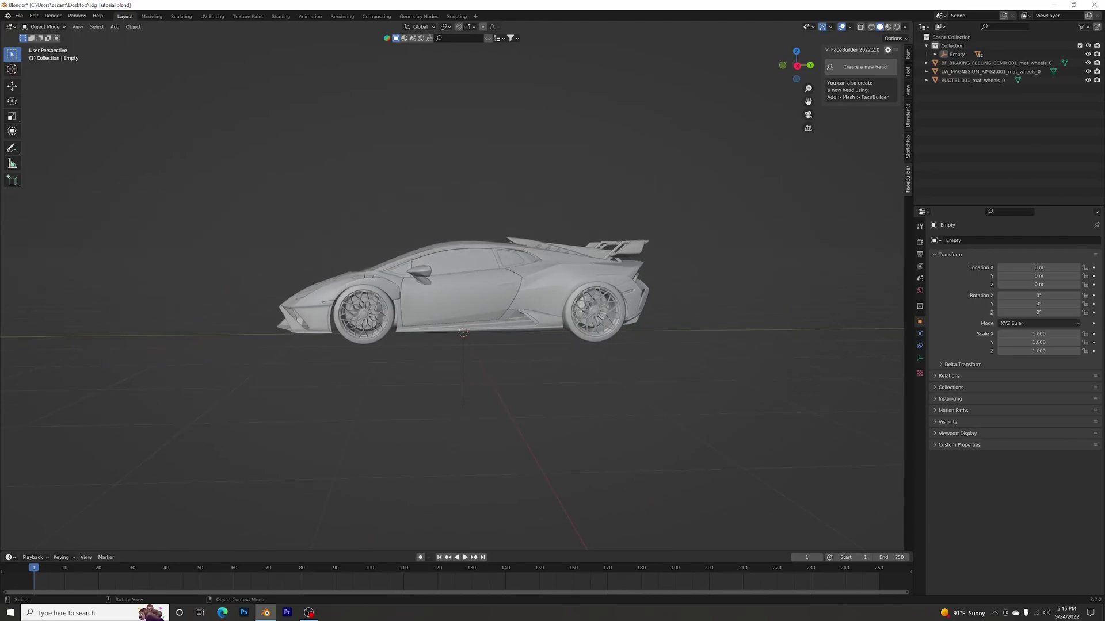
Rename the empty at the scene origin as STO.Body and clear the selection
left_click(463, 354)
right_click(462, 354)
left_click(455, 354)
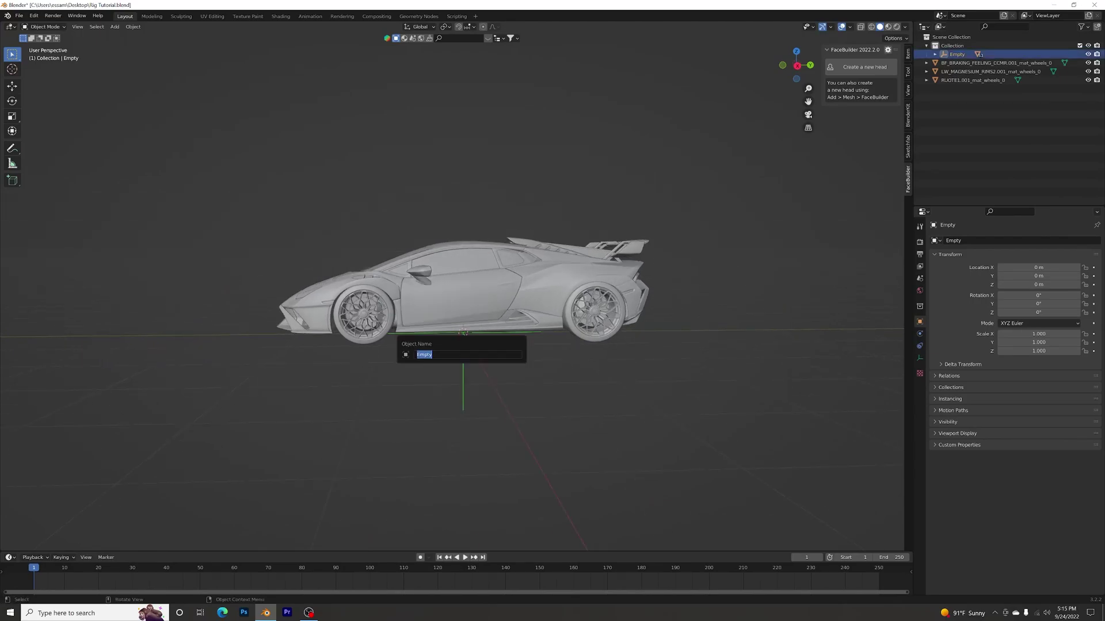
key("BackSpace")
type("STO")
type(".Bo")
key("shift+Left")
key("shift+Left")
key("shift+Left")
key("shift+Left")
key("Right")
key("Return")
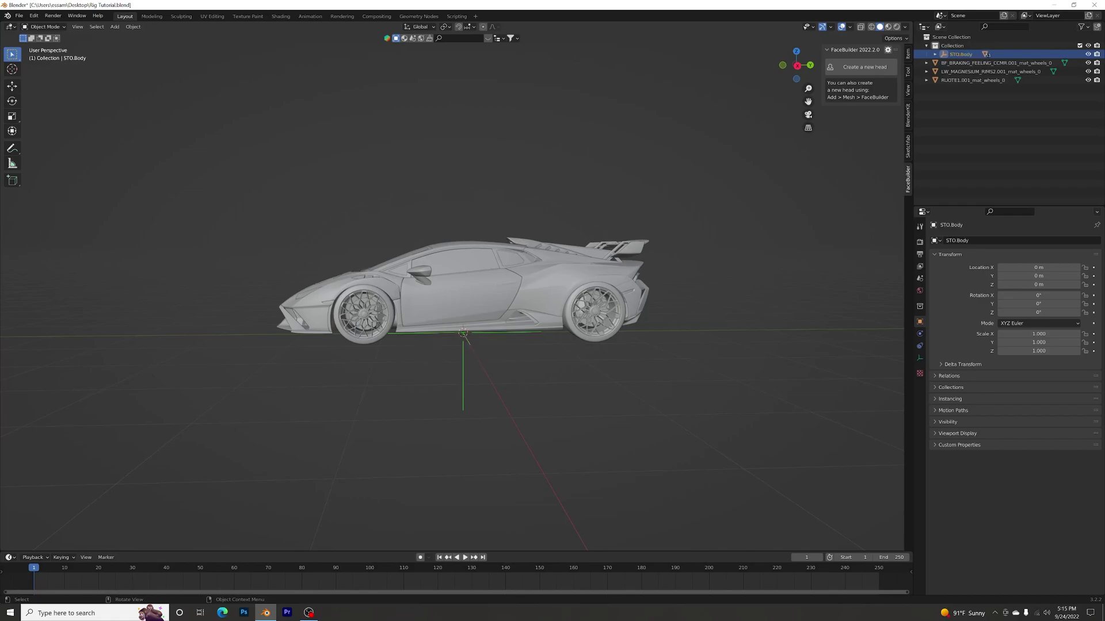
key("alt+a")
Snap the 3D cursor to the centre of the front left tyre's mesh, ending in Object Mode with nothing selected
middle_click_drag(440, 355, 526, 357)
scroll(452, 299, "up", 2)
middle_click_drag(460, 328, 412, 318)
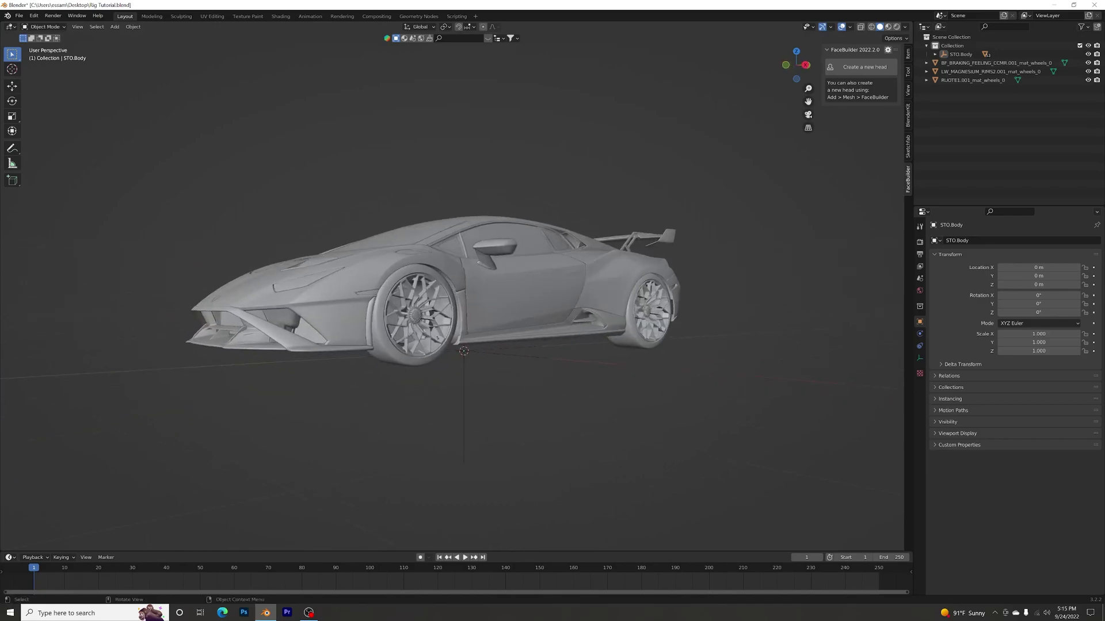
scroll(452, 299, "up", 2)
left_click(325, 362)
key("Tab")
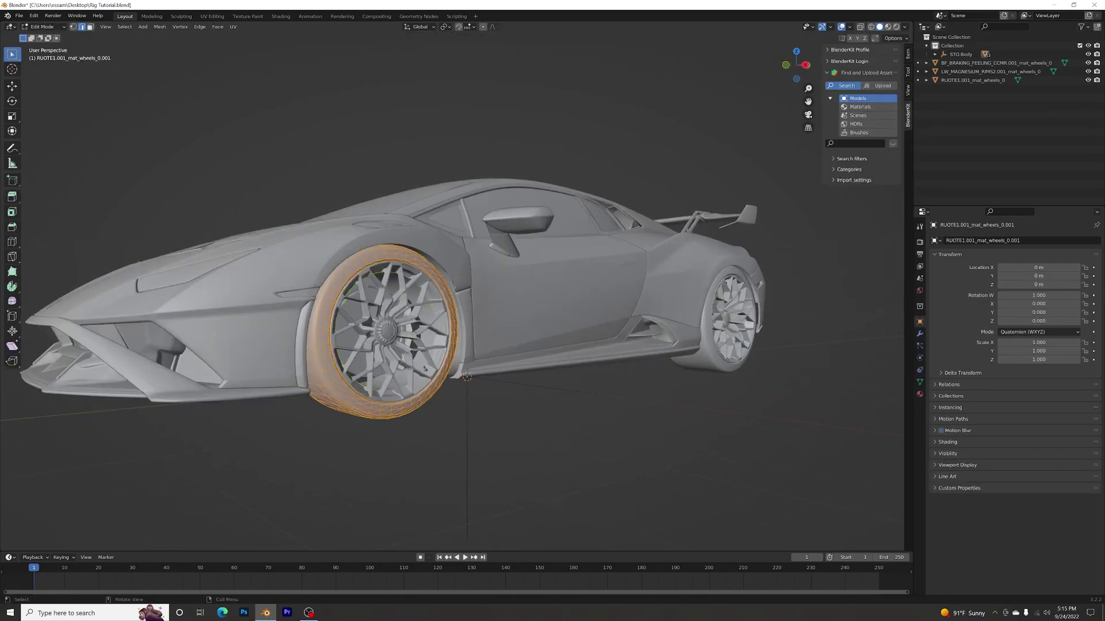
key("alt+a")
key("a")
mouse_move(402, 345)
middle_mouse_down()
mouse_move(351, 346)
mouse_move(404, 352)
middle_mouse_up()
key("shift+s")
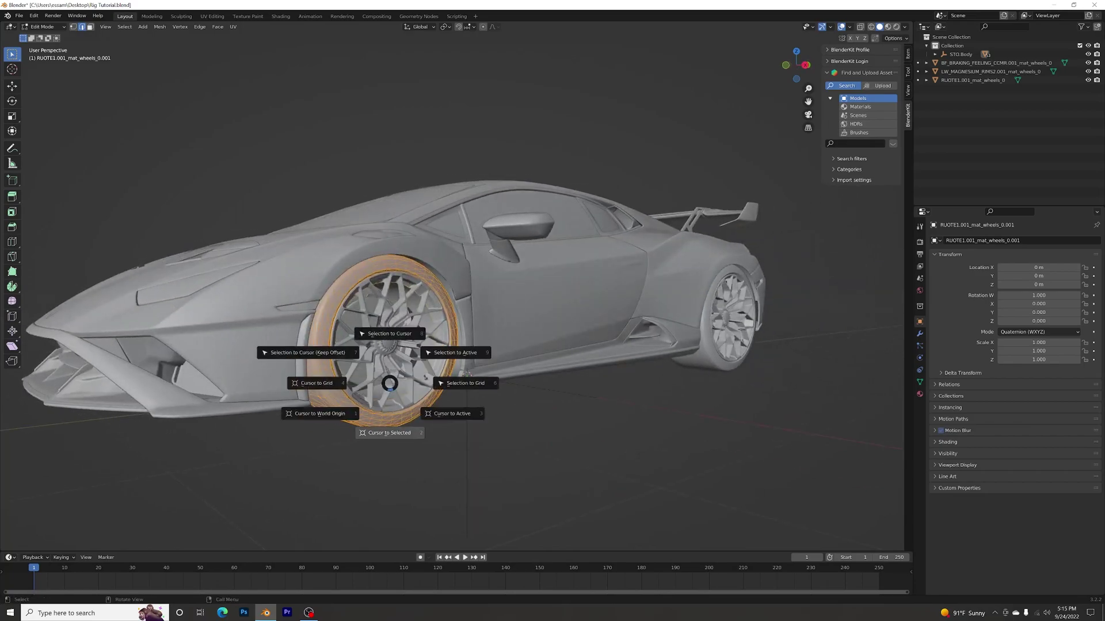
left_click(389, 433)
key("Tab")
key("alt+a")
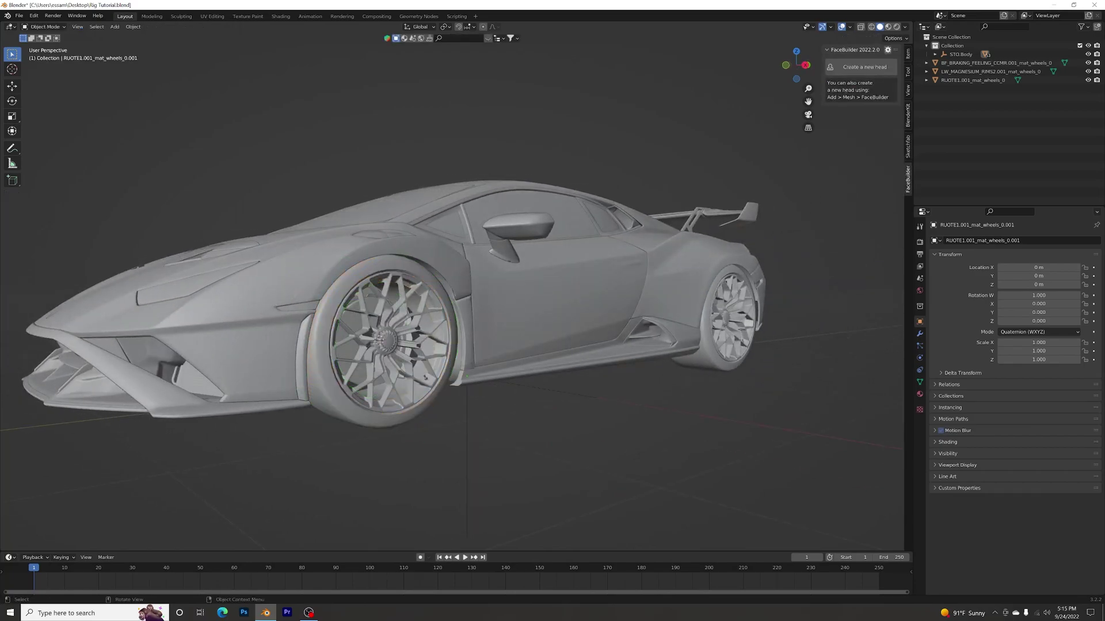
Add an empty at the 3D cursor in the front left wheel
key("shift+a")
mouse_move(364, 366)
left_click(405, 366)
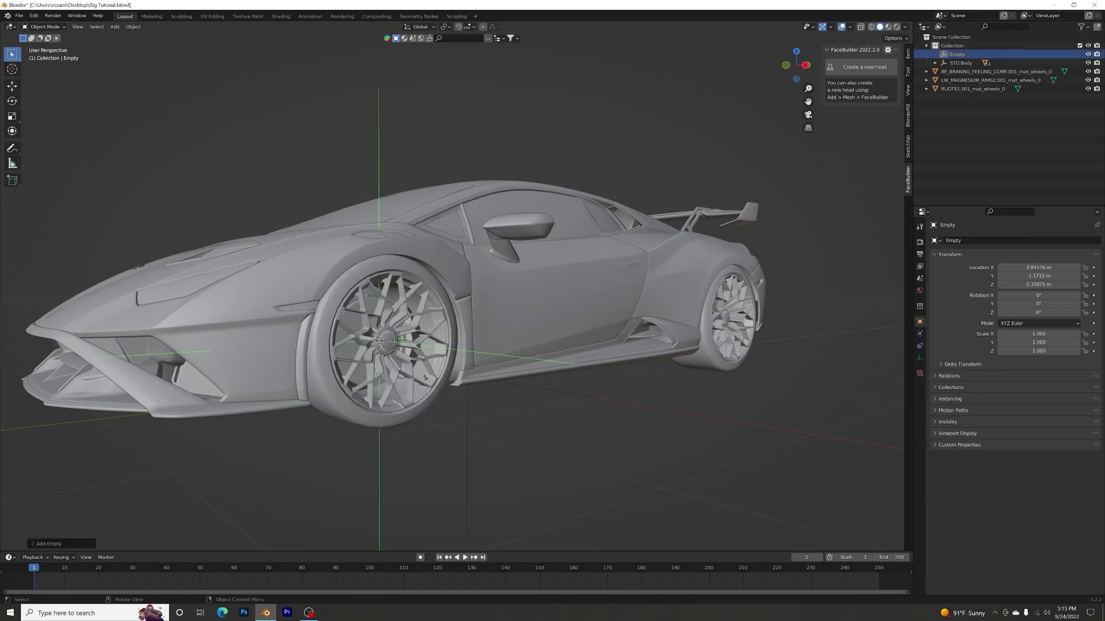
Add an empty at the centre of each remaining wheel: rear left, rear right and front right
mouse_move(460, 345)
middle_mouse_down()
mouse_move(402, 345)
mouse_move(460, 352)
middle_mouse_up()
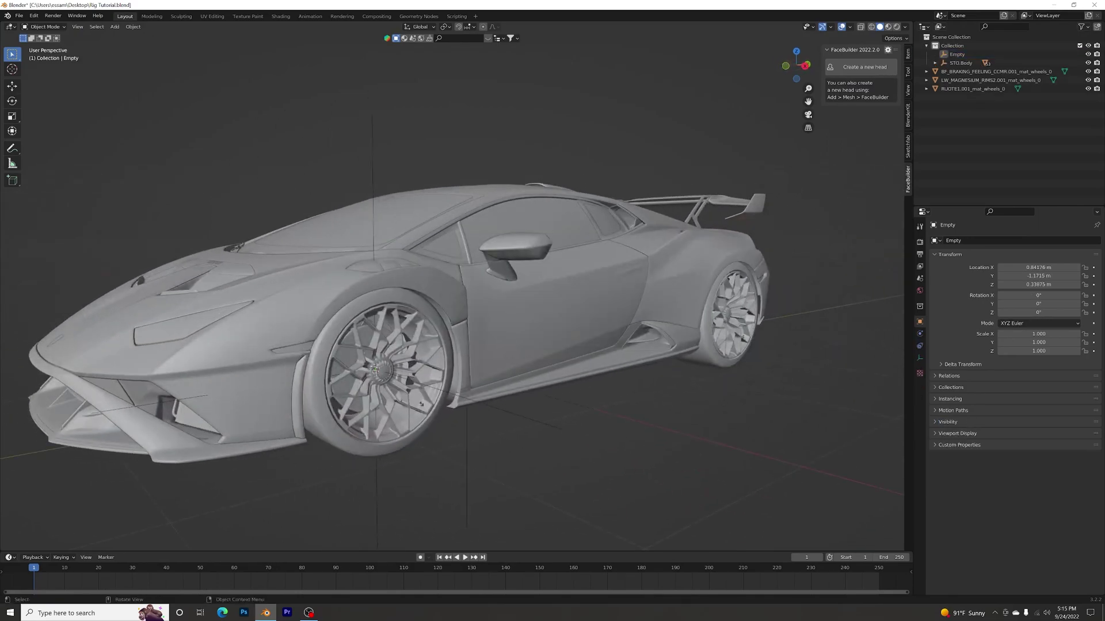
left_click(707, 344)
key("Tab")
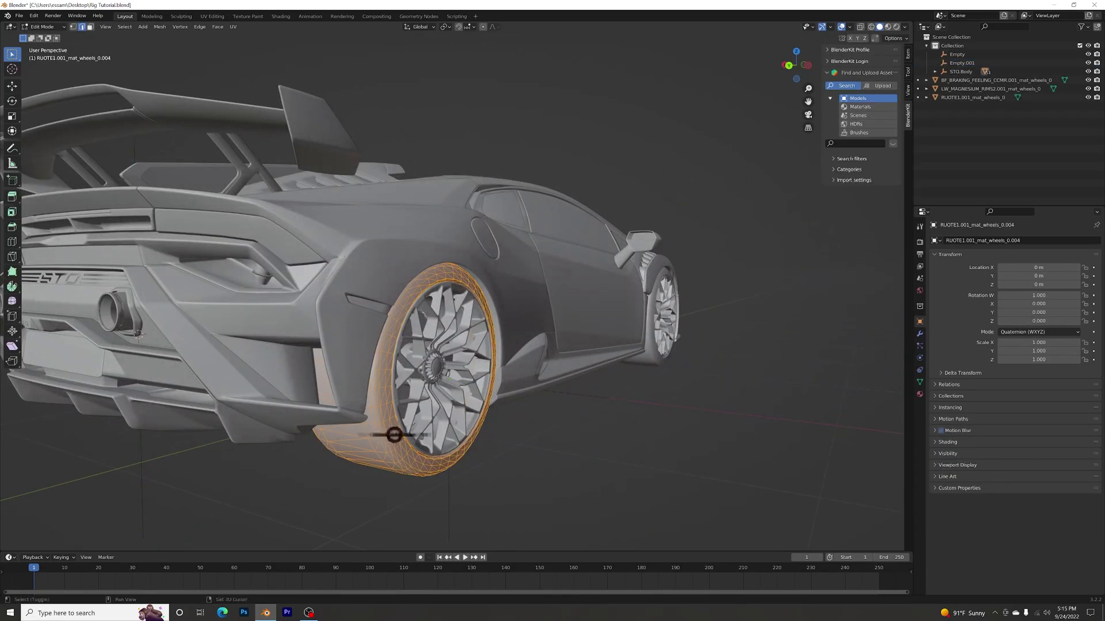
key("shift+a")
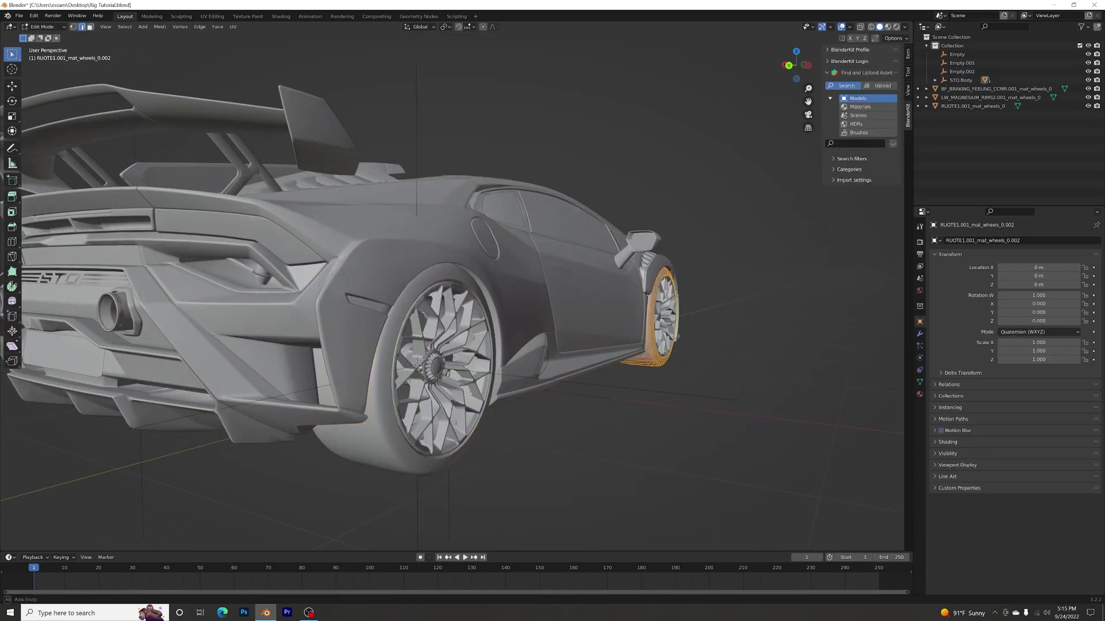
middle_click_drag(517, 317, 437, 322)
key("shift+a")
left_click(567, 424)
scroll(402, 334, "down", 3)
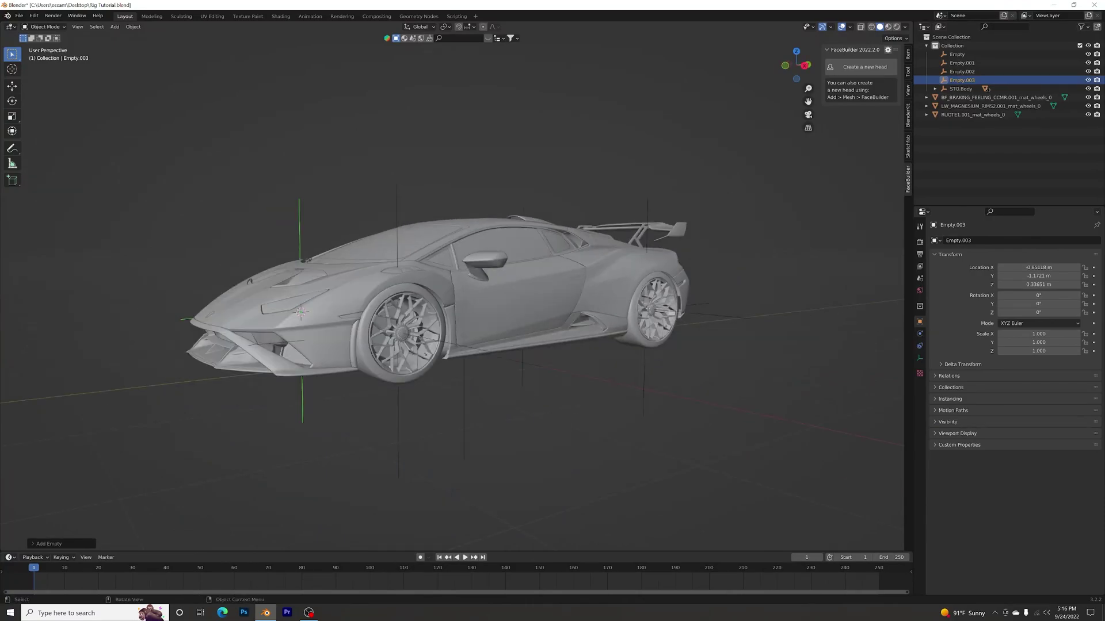
Hide the front left tyre and rim to examine the brake disc and caliper behind them
left_click(406, 346)
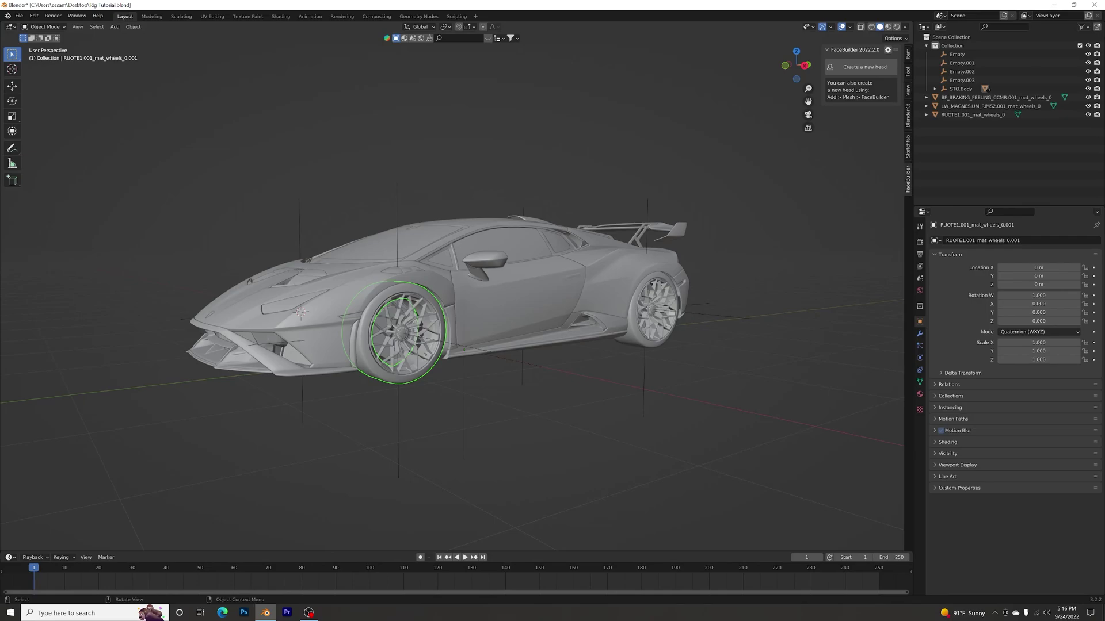
scroll(451, 286, "up", 2)
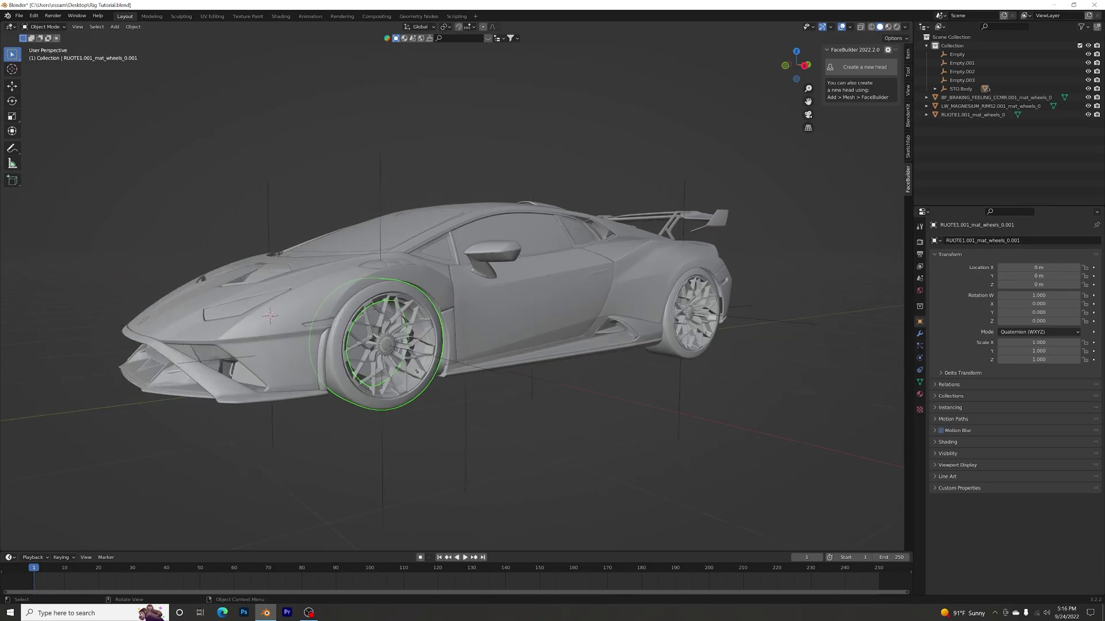
key("alt+a")
middle_click_drag(452, 299, 481, 244)
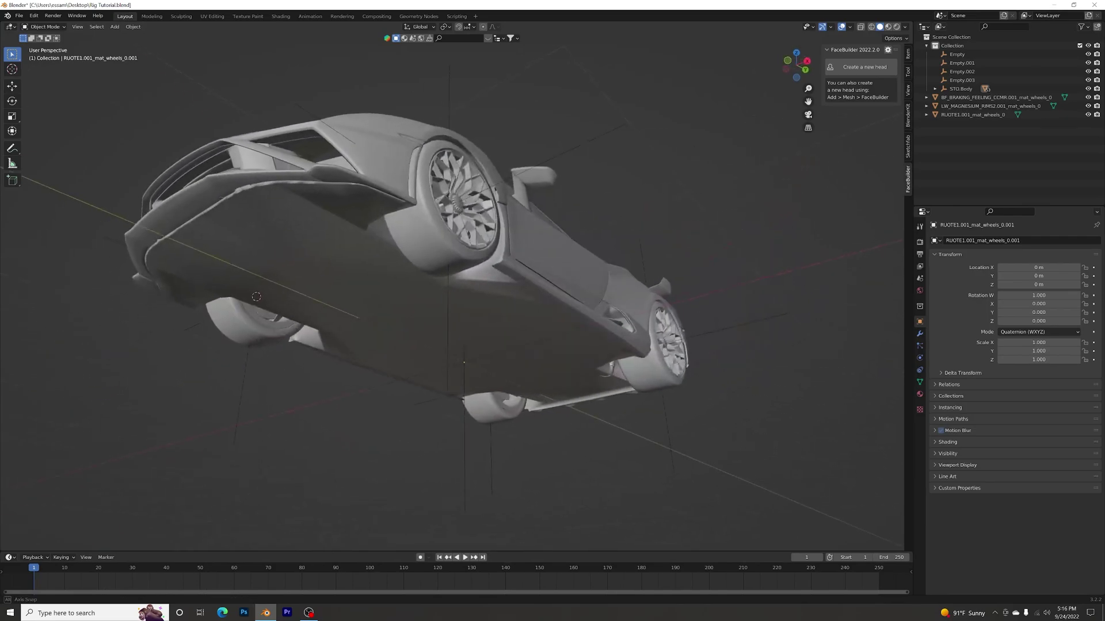
middle_click_drag(464, 362, 467, 362)
left_click(381, 360)
middle_click_drag(381, 360, 419, 368)
key("h")
scroll(429, 363, "up", 3)
left_click(428, 366)
key("h")
scroll(406, 366, "down", 2)
scroll(419, 368, "up", 2)
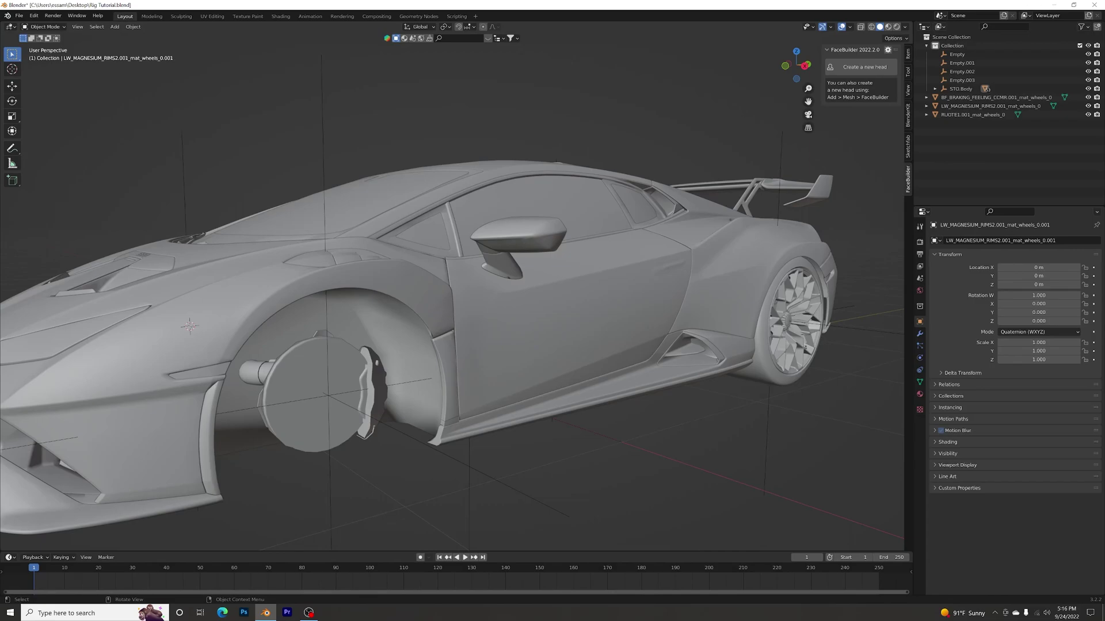
scroll(451, 341, "up", 2)
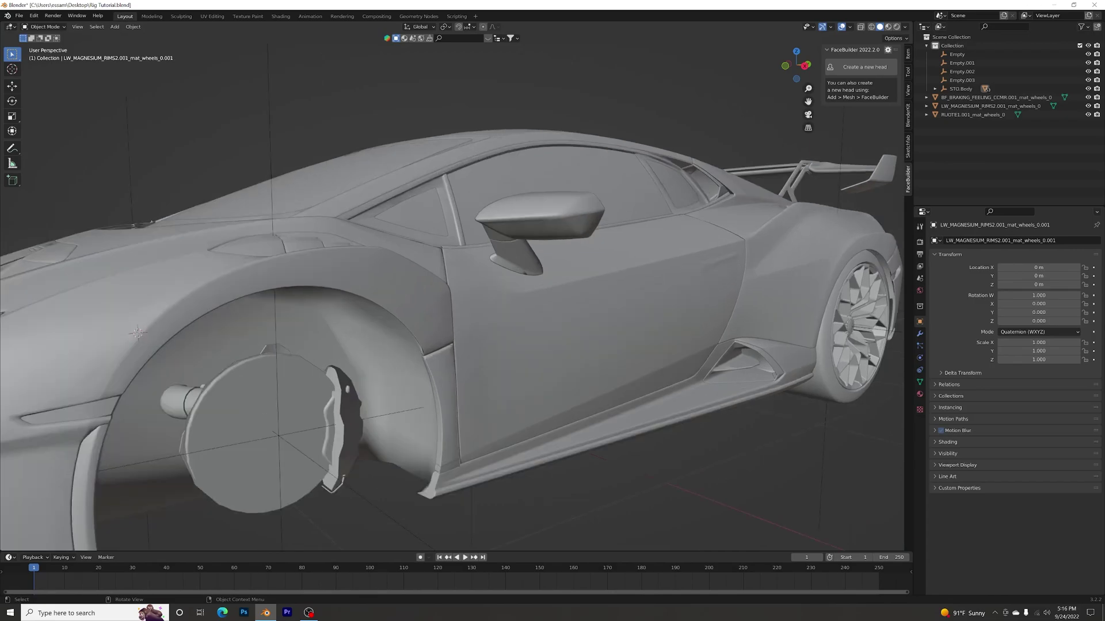
scroll(452, 340, "down", 3)
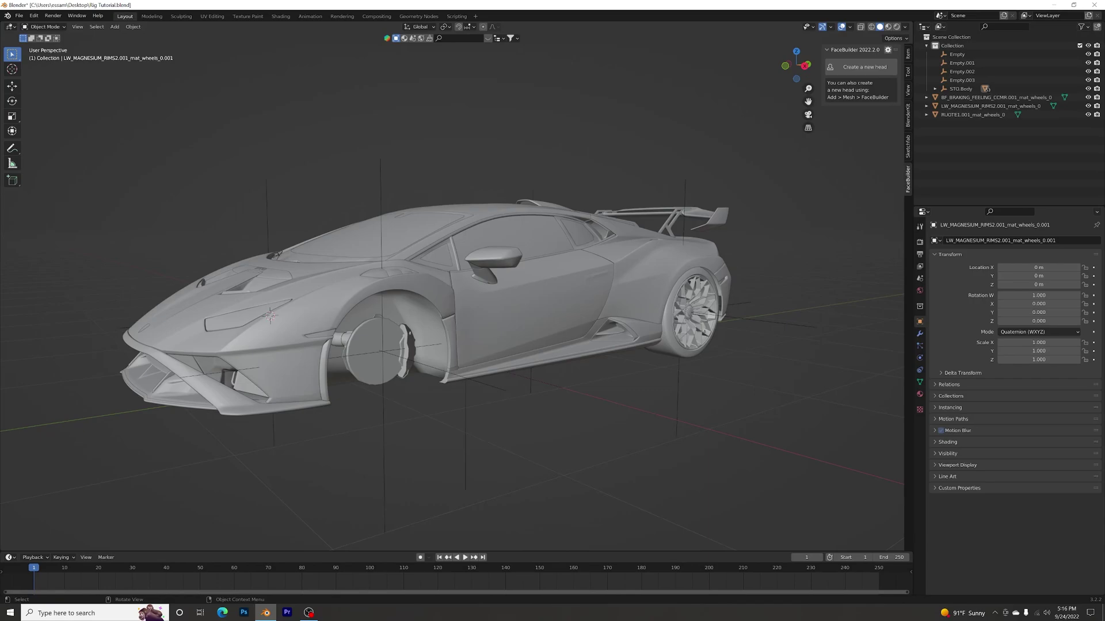
Unhide the front left tyre and rim and parent both to that wheel's empty
key("alt+h")
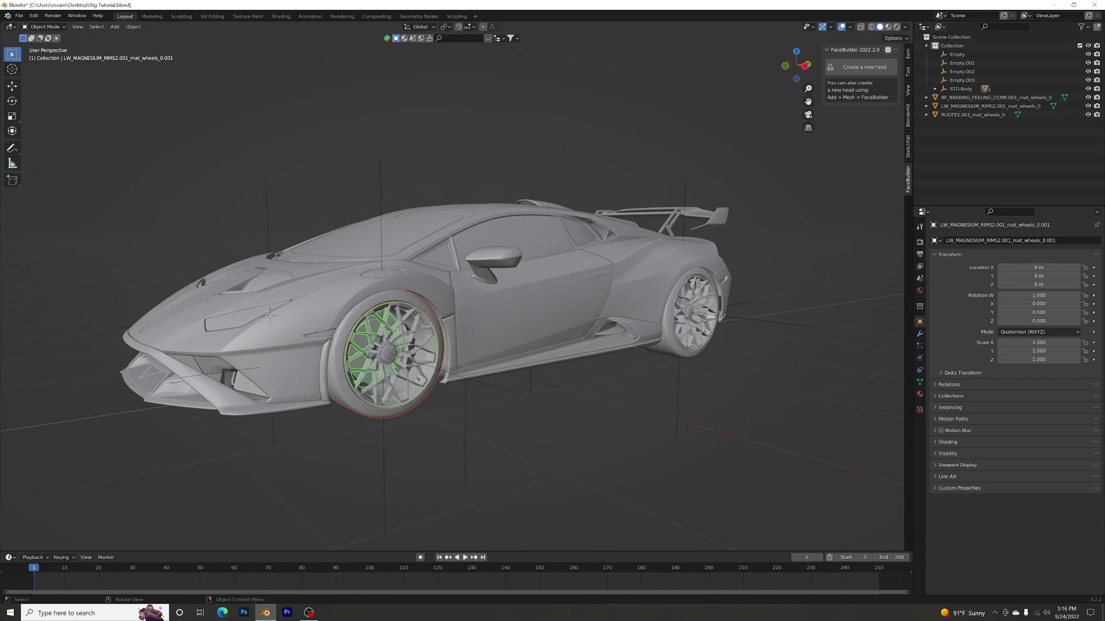
left_click(384, 452, "shift")
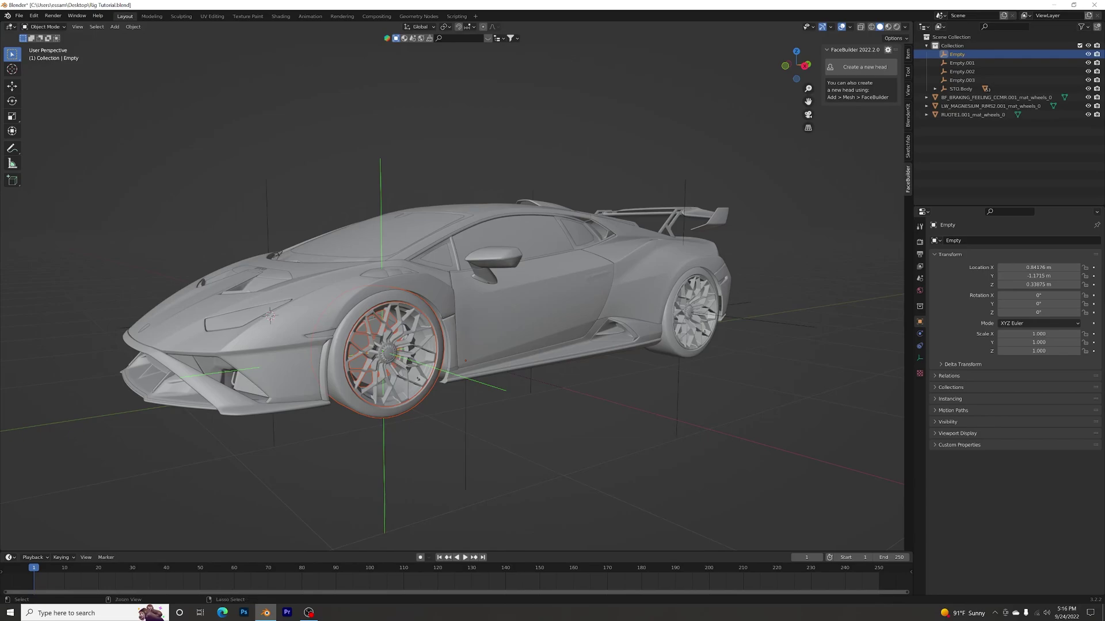
key("ctrl+p")
key("Return")
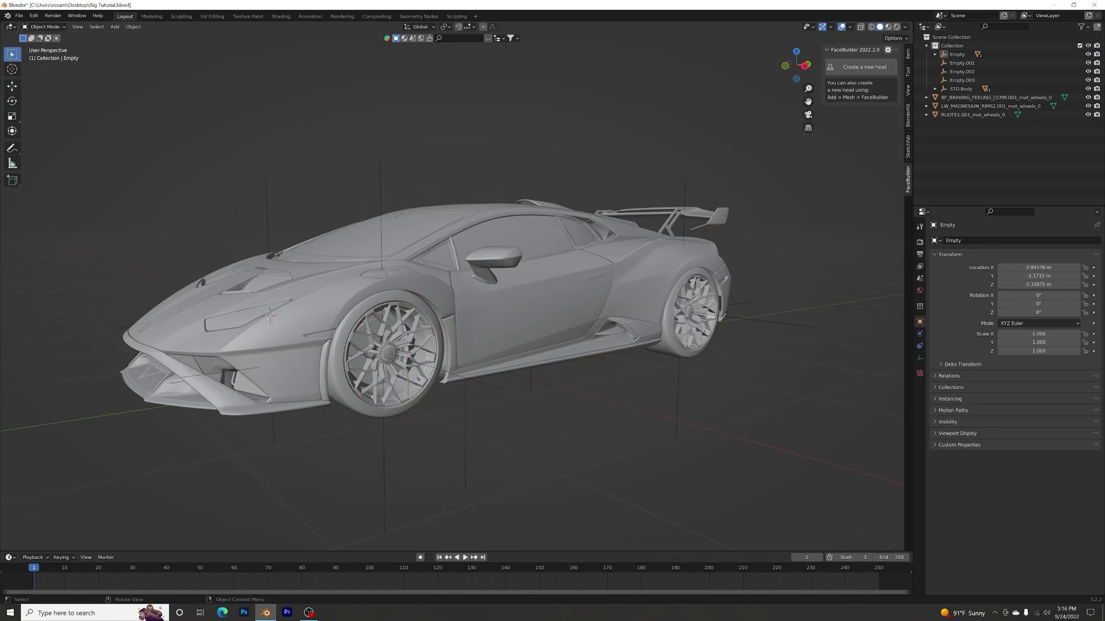
Parent the rear left tyre and rim to the empty at that wheel's centre
left_click(672, 342)
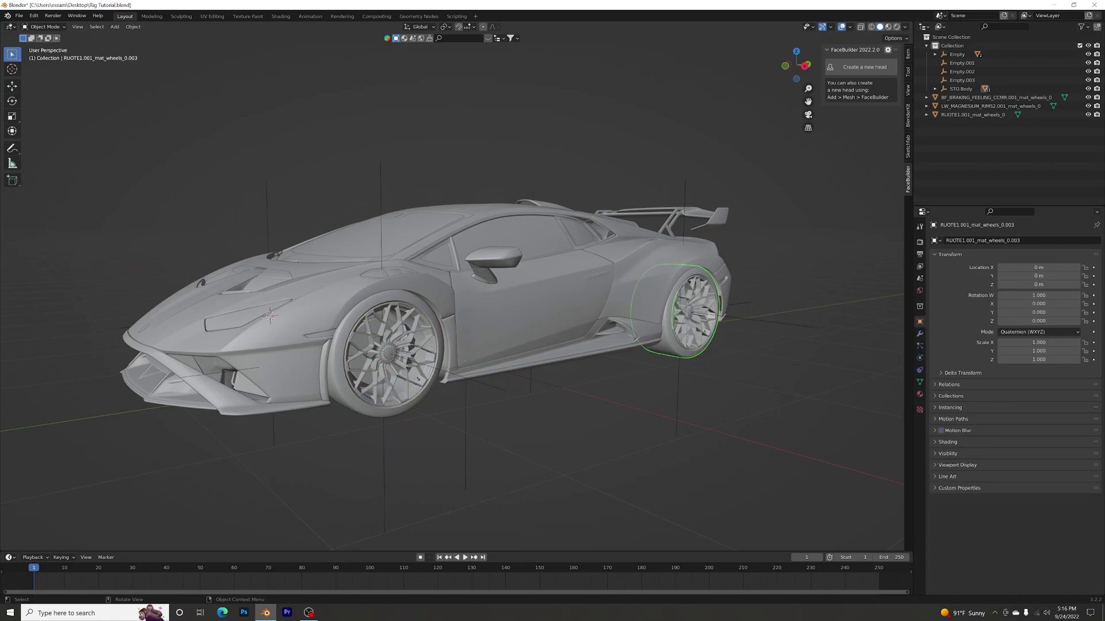
middle_click_drag(667, 333, 552, 328)
left_click(762, 368, "shift")
left_click(789, 489, "shift")
key("ctrl+p")
key("Return")
Parent the rear right tyre and rim to the empty at that wheel's centre
middle_click_drag(690, 357, 403, 345)
left_click(331, 368)
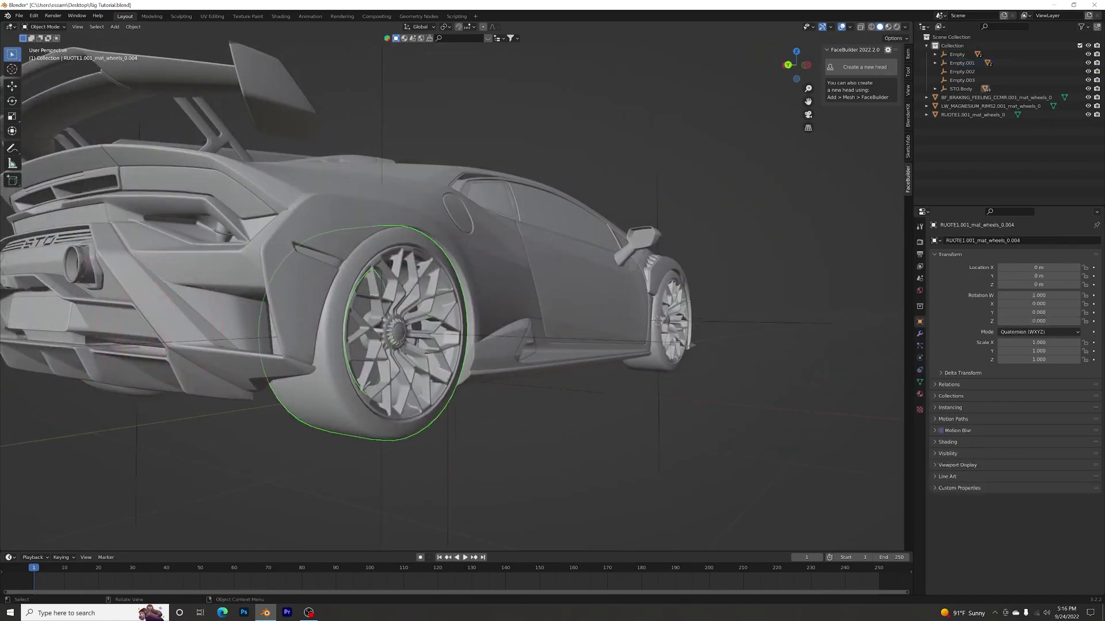
left_click(403, 346, "shift")
left_click(382, 483, "shift")
key("ctrl+p")
key("Return")
Parent the front right tyre and rim to that wheel's empty using Object (Keep Transform)
middle_click_drag(667, 345, 495, 340)
left_click(696, 444, "shift")
key("ctrl+p")
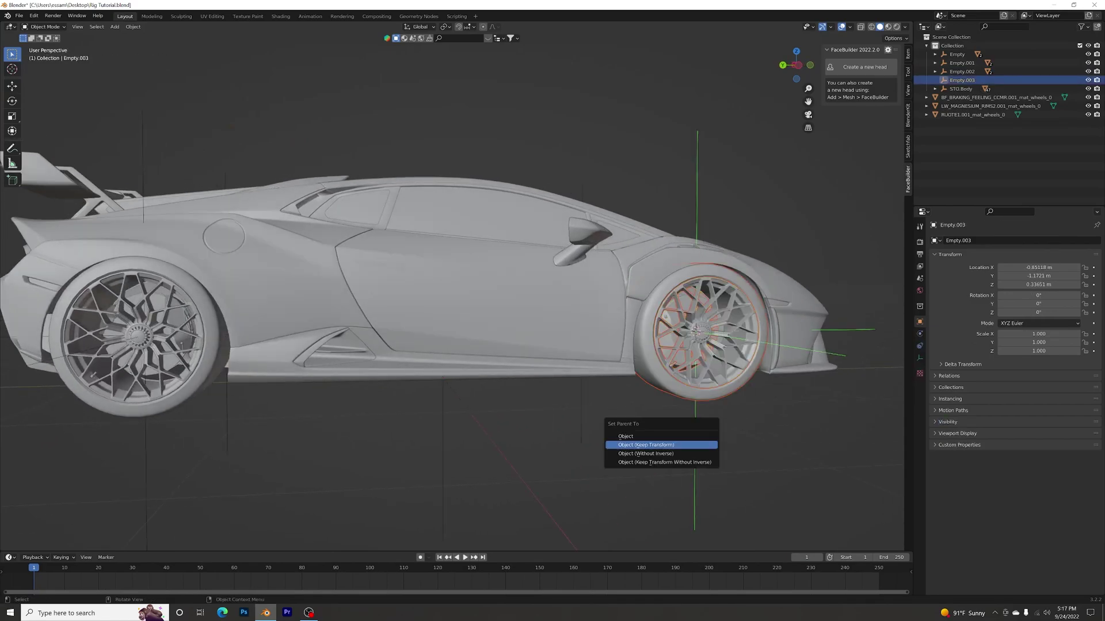
key("Return")
Try moving the STO.Body empty to check the body separates from the wheels, cancel the move and clear the selection
middle_click_drag(696, 444, 460, 437)
middle_click_drag(321, 305, 294, 314)
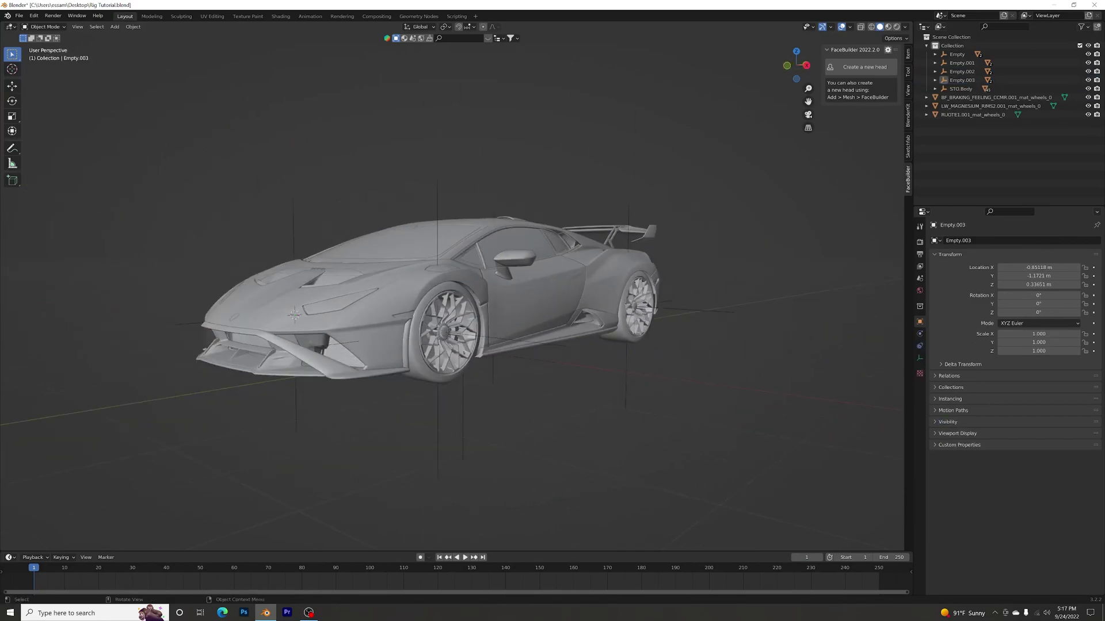
left_click(462, 417)
middle_click_drag(462, 417, 429, 415)
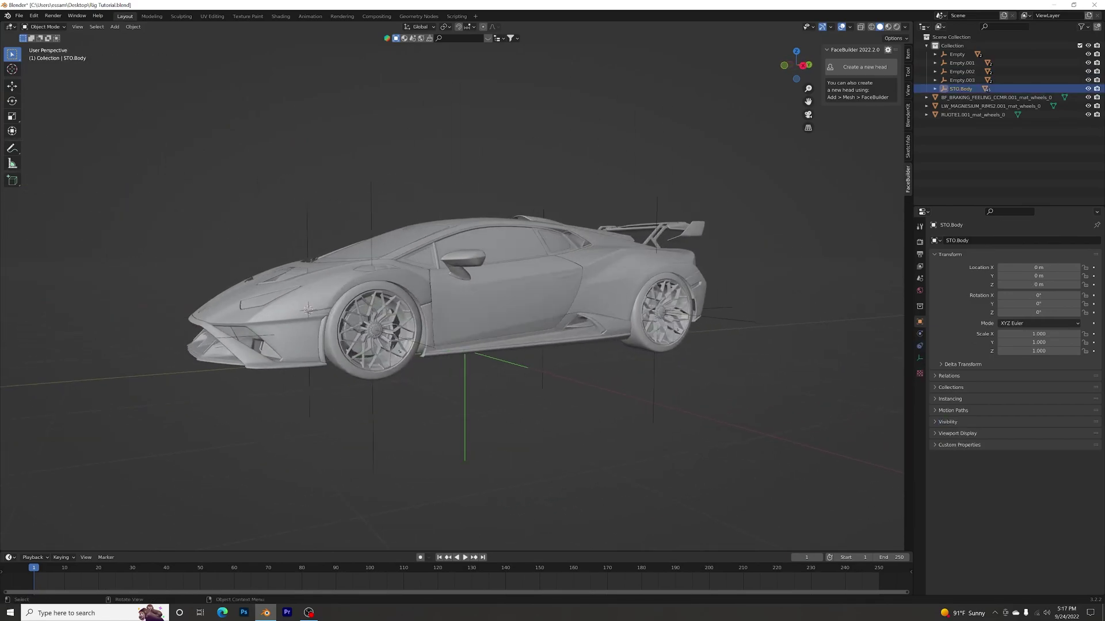
key("g")
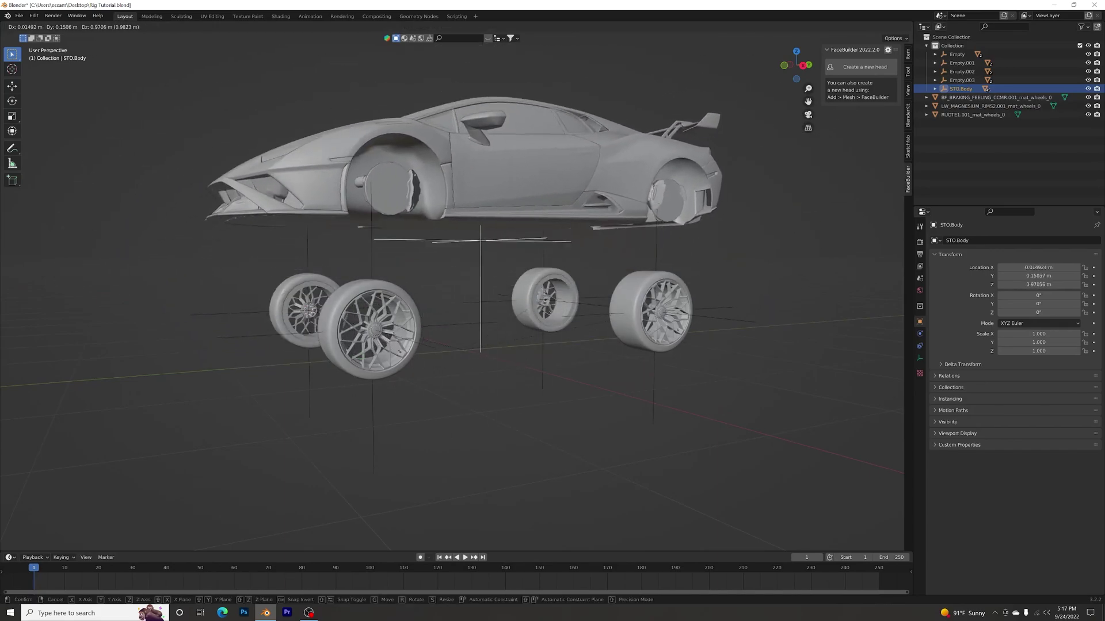
key("Escape")
key("g")
key("Escape")
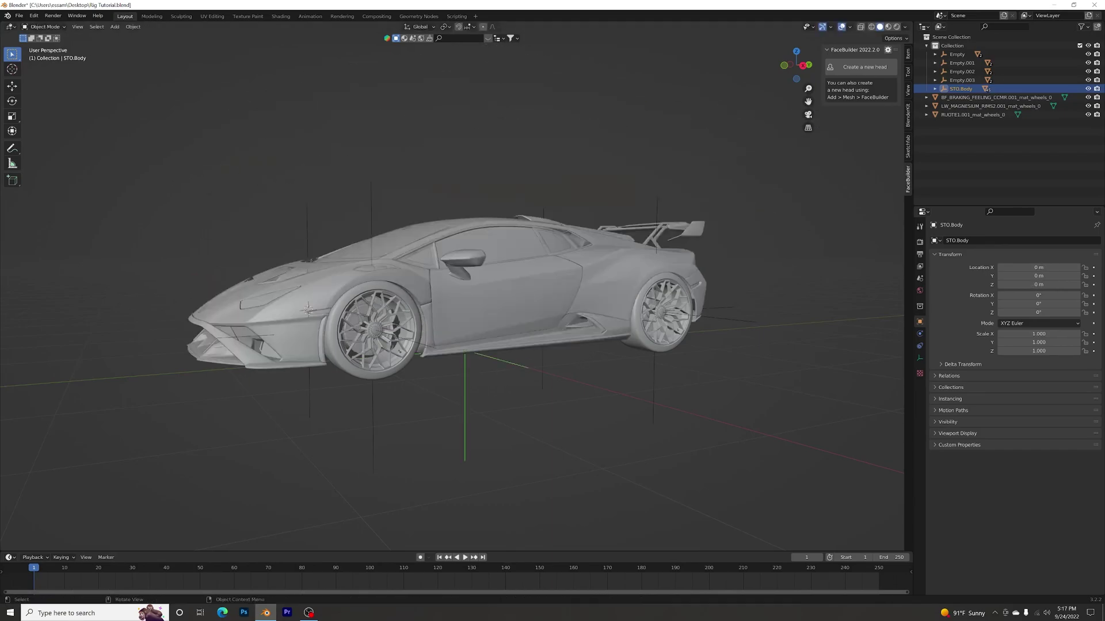
key("alt+a")
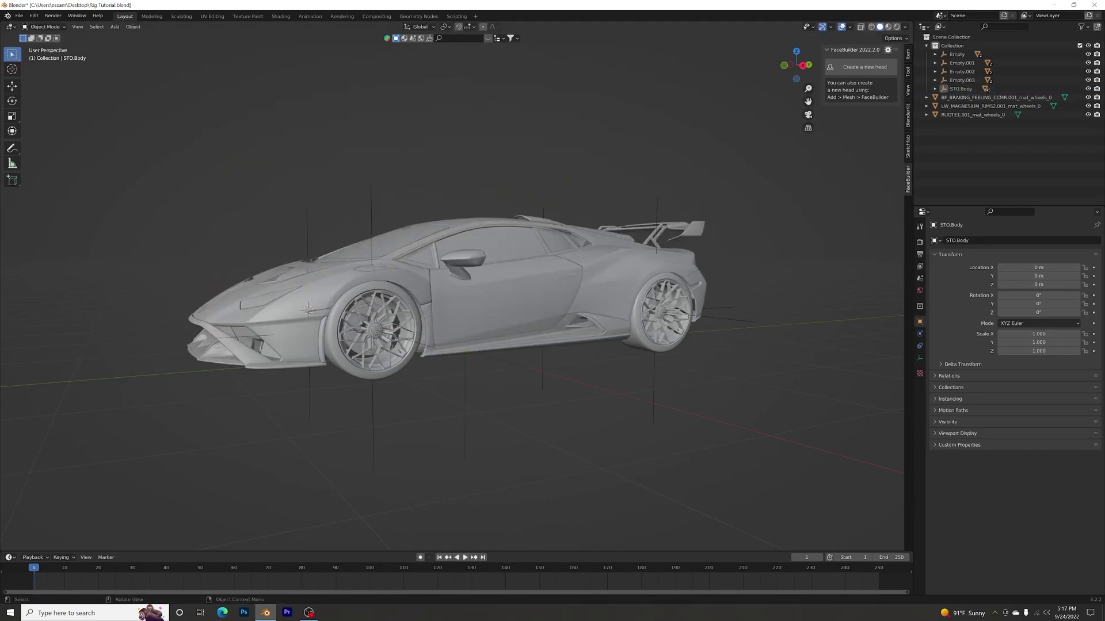
Rename the front left wheel's empty as STO-Wheel.Ft.L and copy the new name
left_click(373, 416)
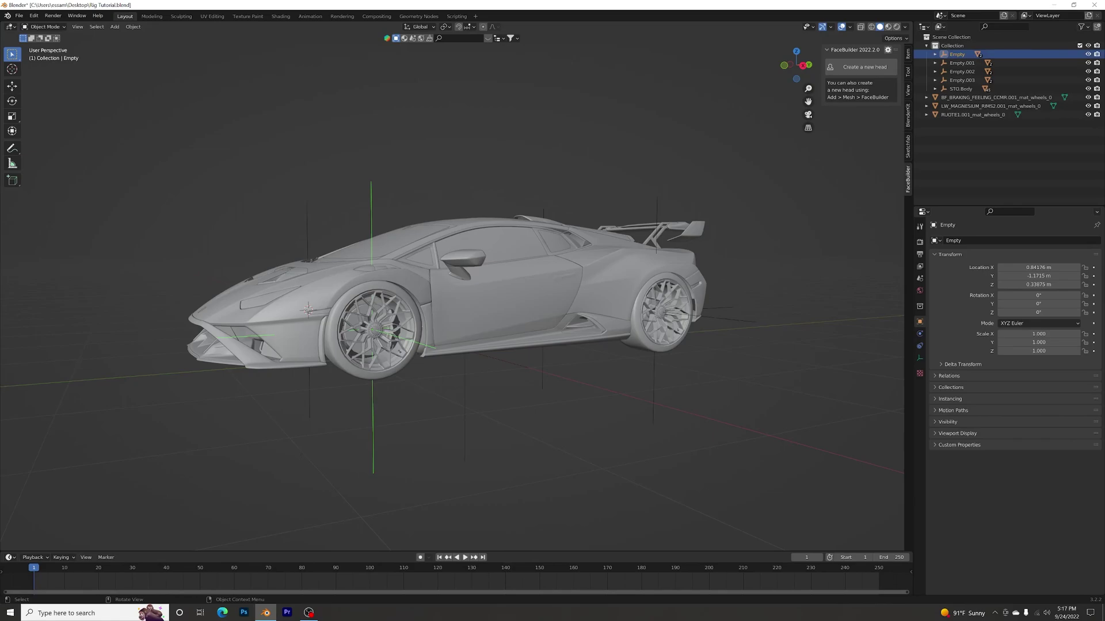
right_click(345, 410)
left_click(345, 410)
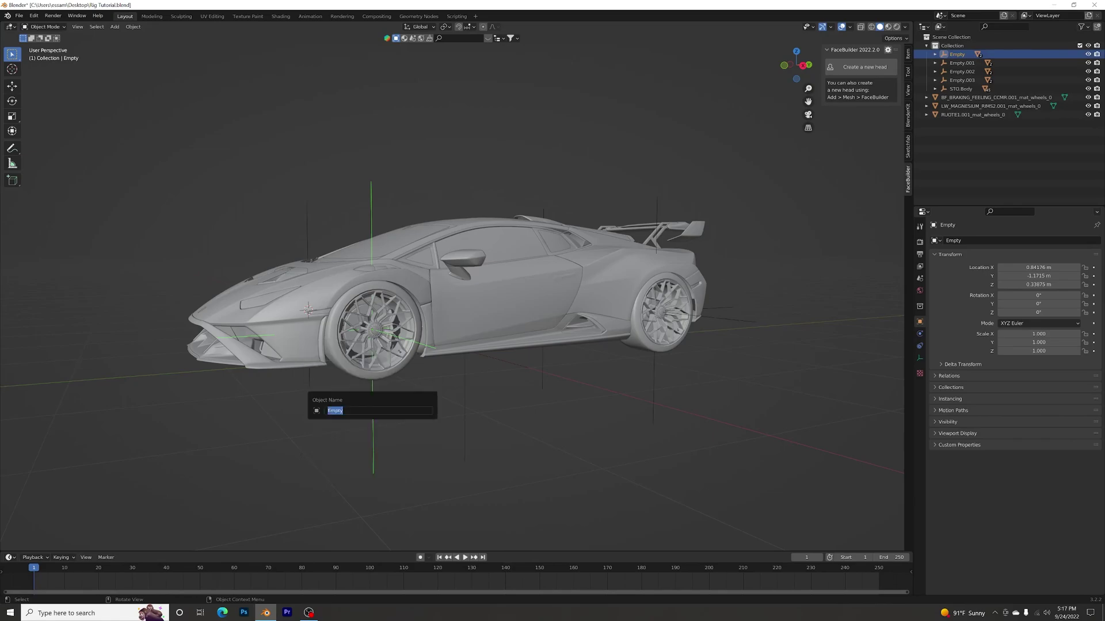
key("BackSpace")
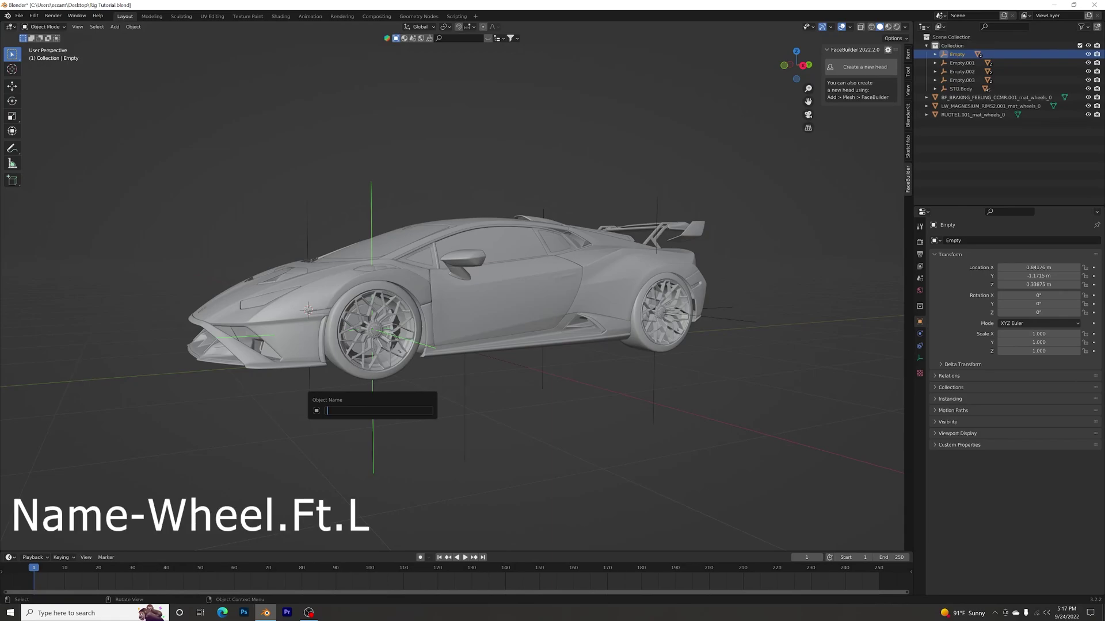
type("Name-Wheel.Ft.L")
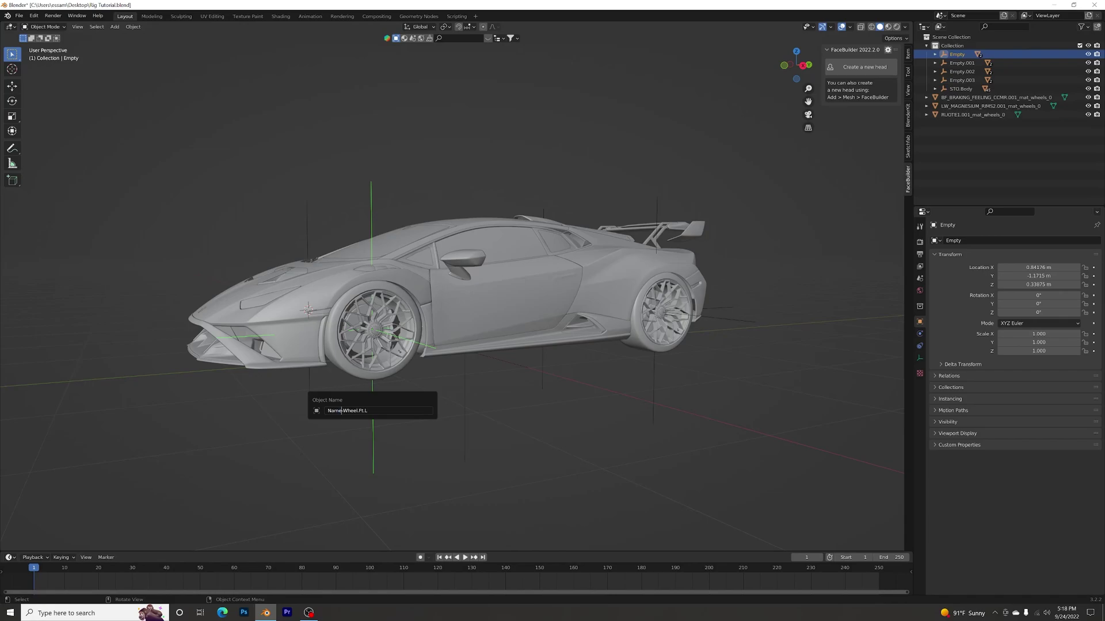
key("BackSpace")
key("BackSpace")
key("BackSpace")
key("BackSpace")
type("STO")
key("shift+Left")
key("shift+Left")
key("shift+Left")
key("shift+Left")
key("shift+Left")
key("shift+Left")
key("shift+Left")
key("shift+Left")
key("shift+Left")
key("shift+Left")
key("shift+Left")
key("shift+Left")
key("shift+Left")
key("shift+Left")
key("ctrl+c")
key("Return")
Rename the front right wheel's empty as STO-Wheel.Ft.R, reusing the copied front left wheel name
left_click(309, 397)
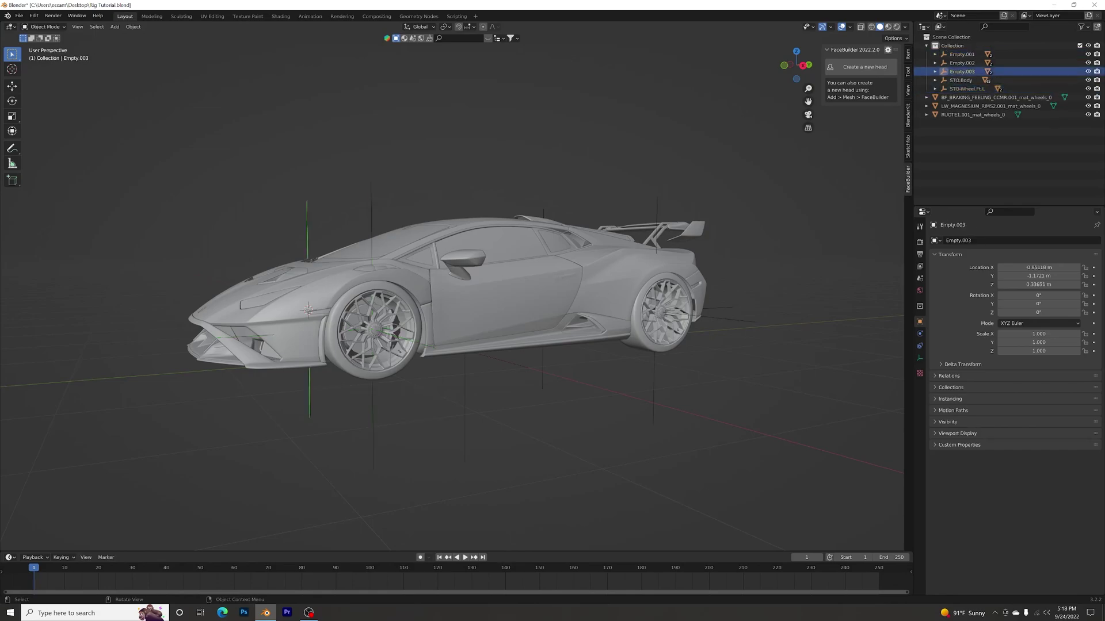
middle_click_drag(309, 397, 398, 400)
middle_click_drag(451, 287, 552, 290)
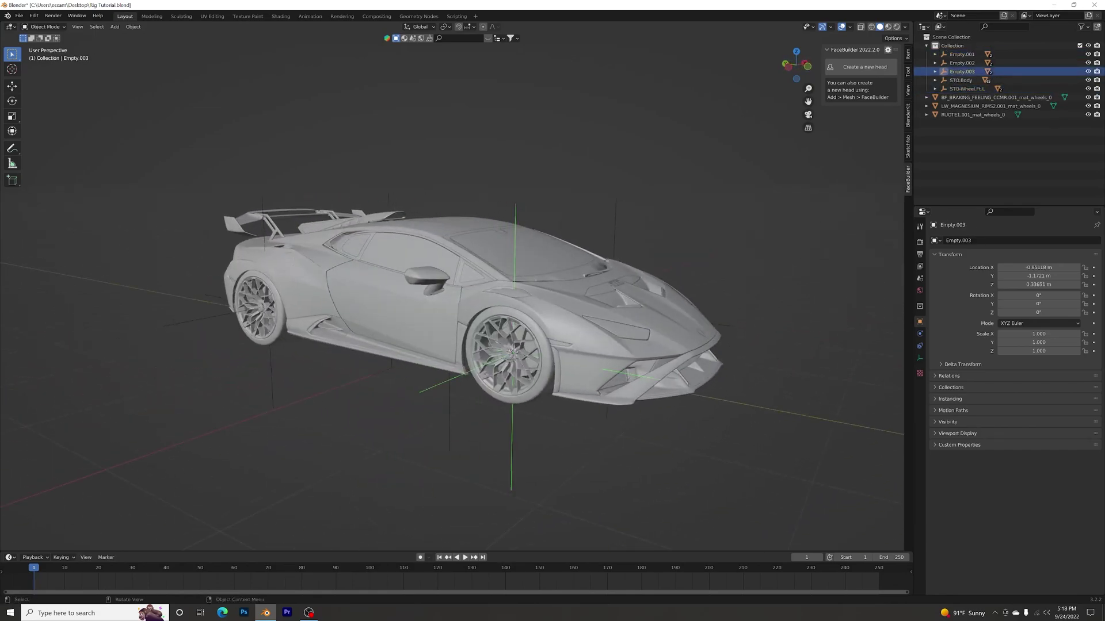
right_click(486, 438)
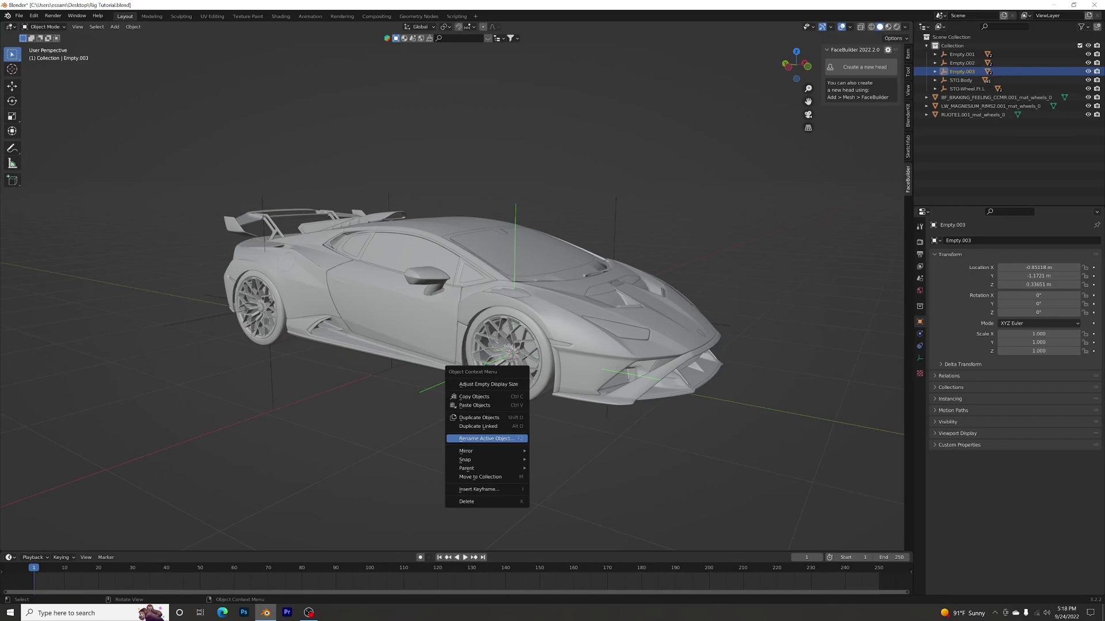
left_click(486, 438)
key("ctrl+v")
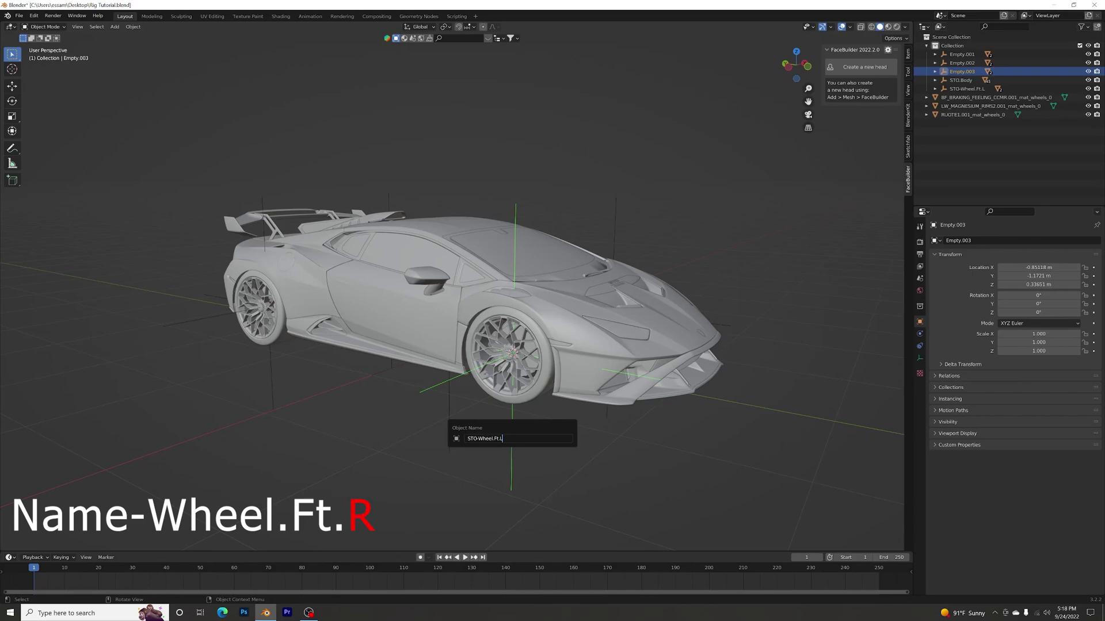
key("BackSpace")
type("R")
key("Return")
Rename the rear left wheel's empty as STO-Wheel.Bk.L and copy the new name
middle_click_drag(512, 439, 608, 440)
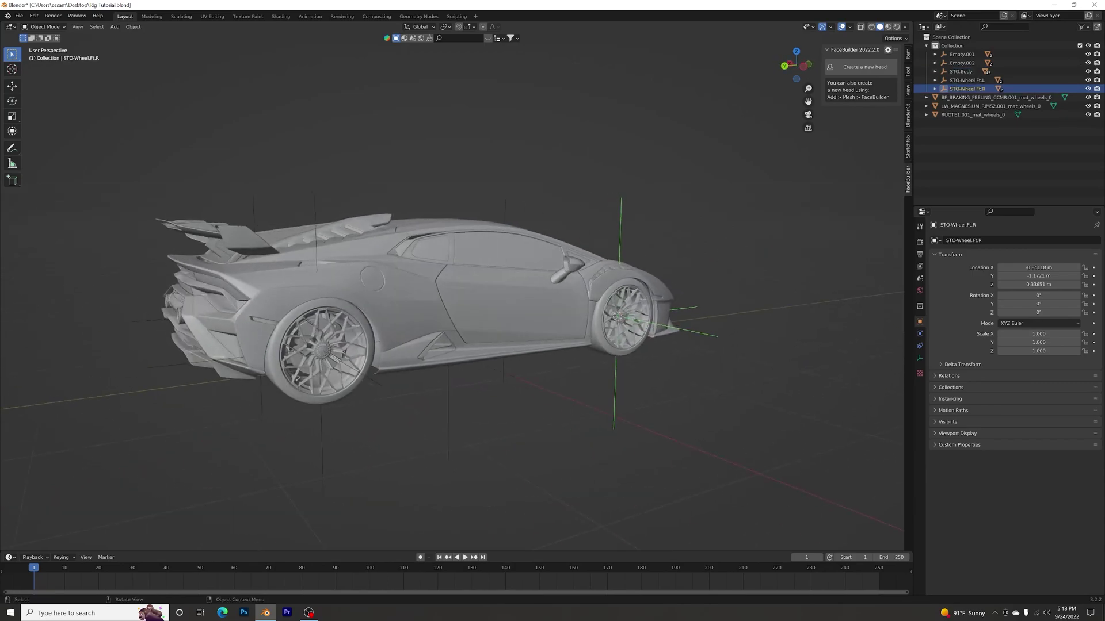
middle_click_drag(441, 438, 604, 442)
left_click(586, 445)
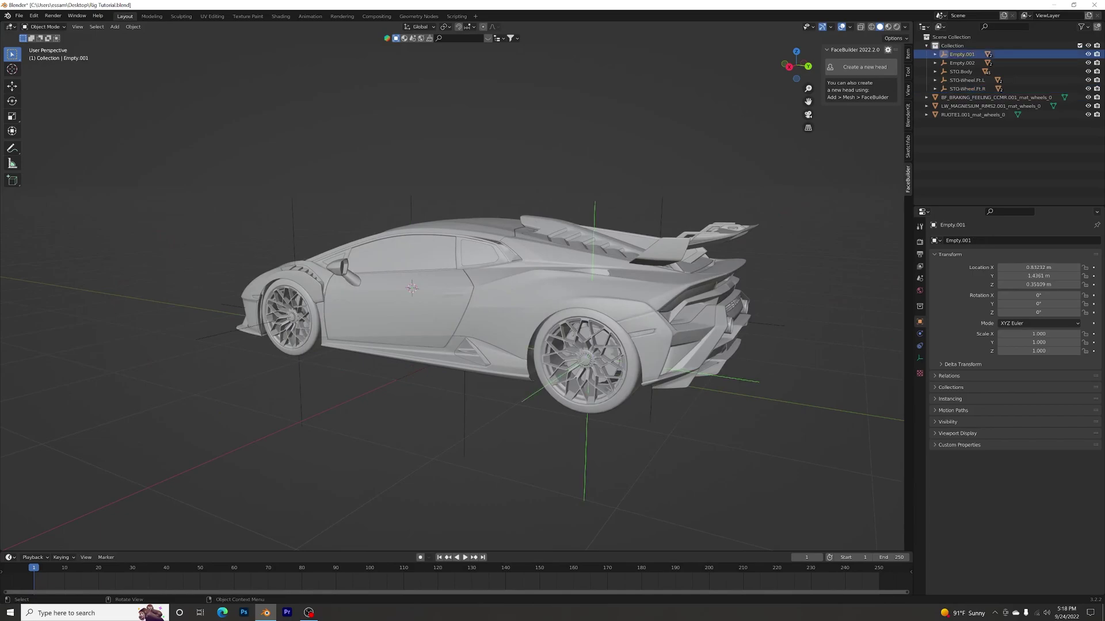
right_click(575, 434)
left_click(576, 435)
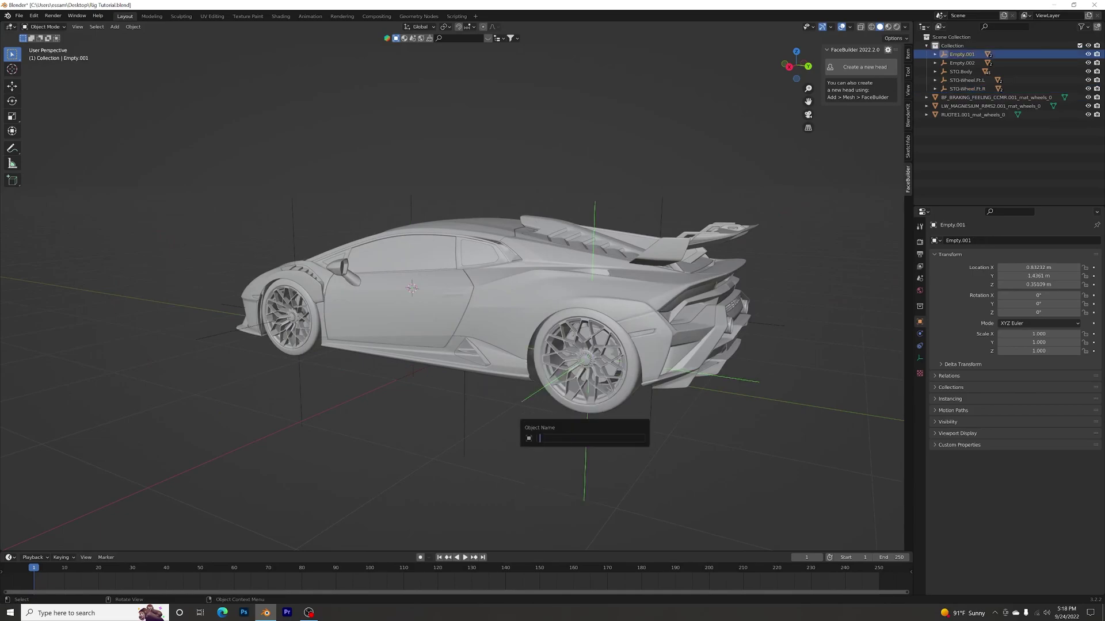
type("STO-Wheel.Bk")
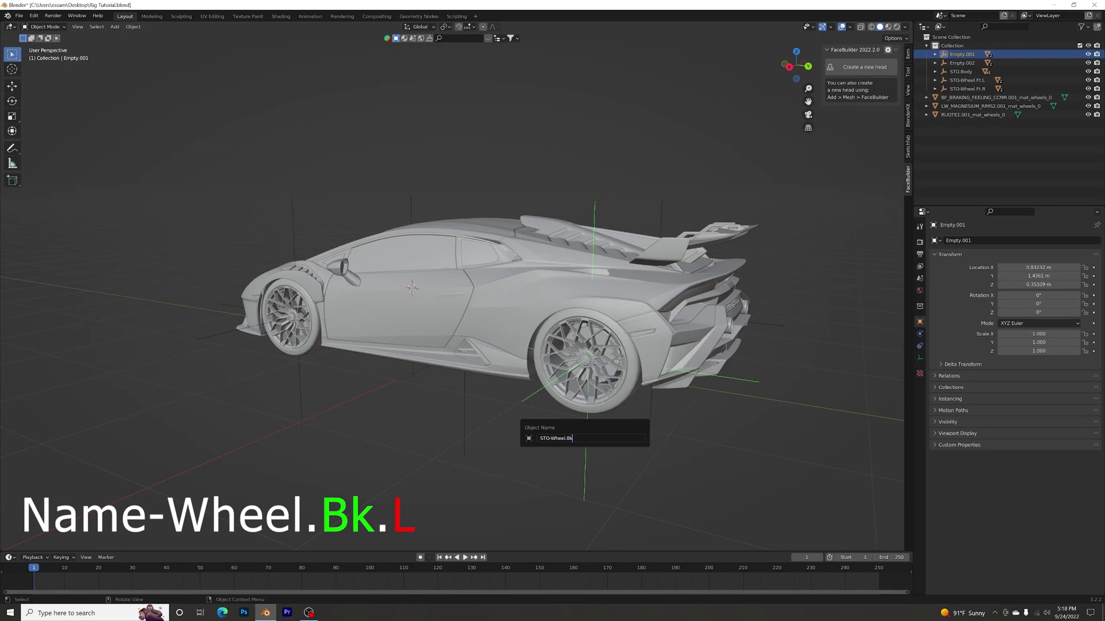
type(".L")
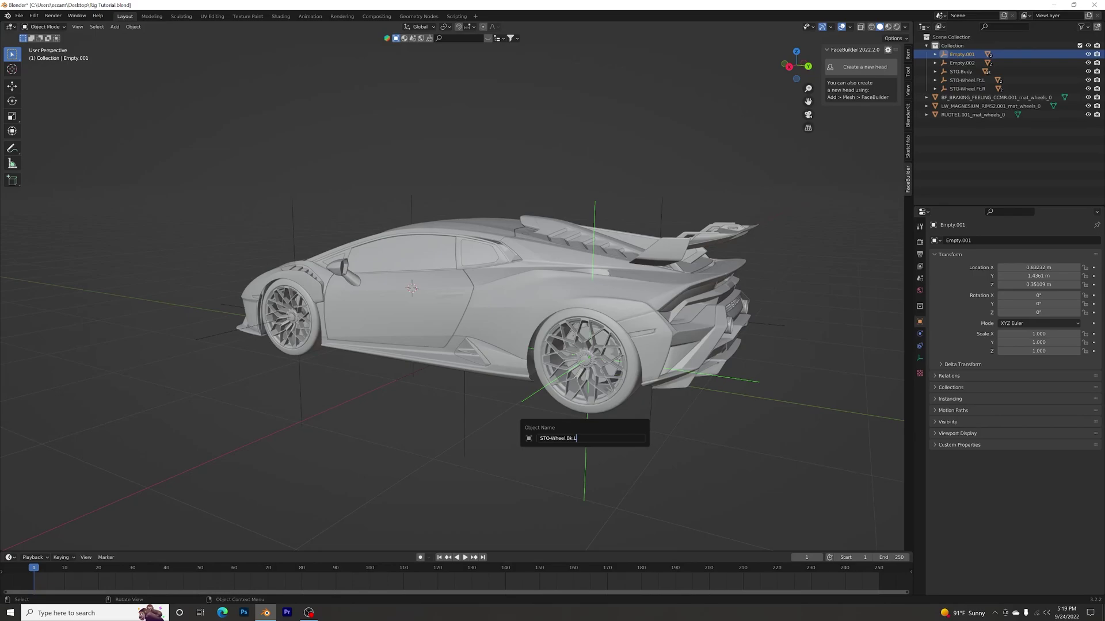
left_click_drag(579, 439, 538, 439)
key("ctrl+c")
key("Return")
Rename the rear right wheel's empty as STO-Wheel.Bk.R, reusing the copied rear left wheel name
middle_click_drag(584, 437, 484, 435)
left_click(571, 408)
right_click(571, 408)
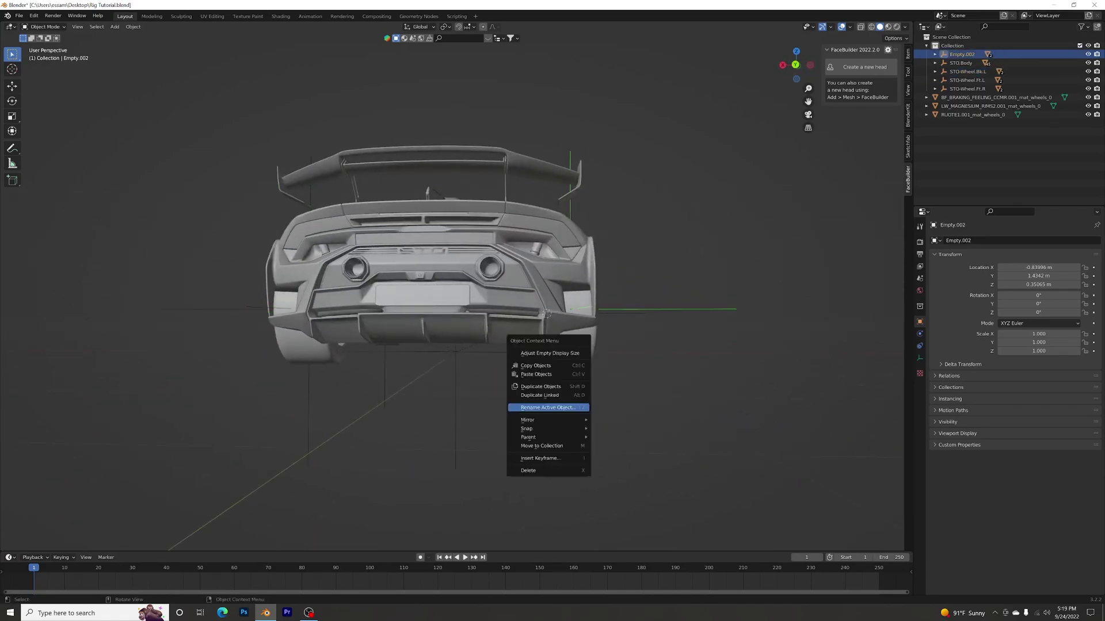
left_click(547, 408)
key("ctrl+v")
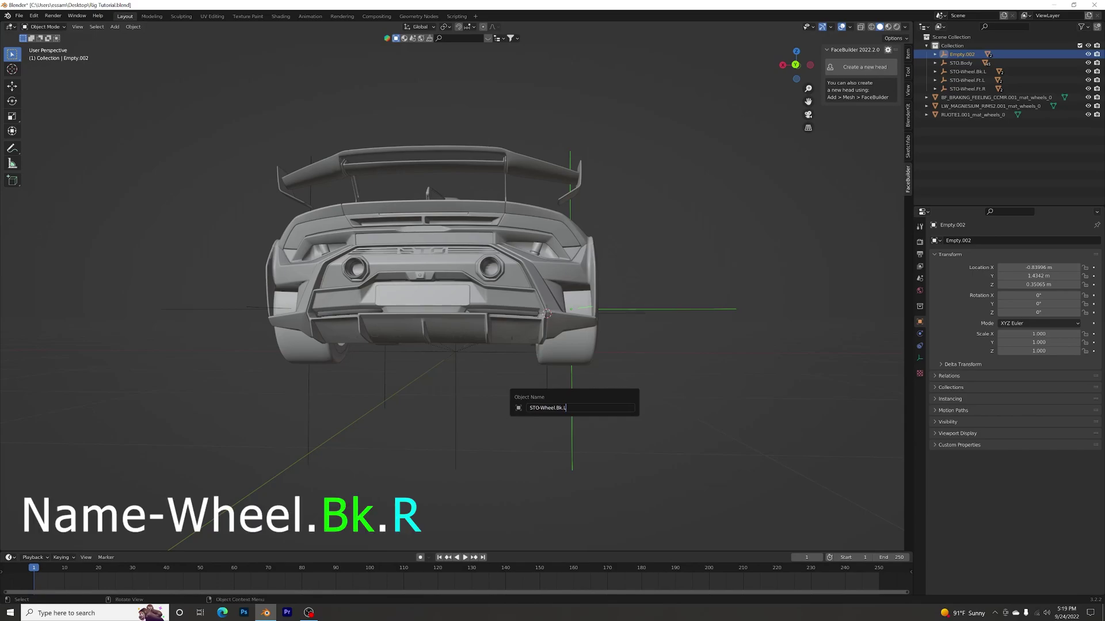
type("R")
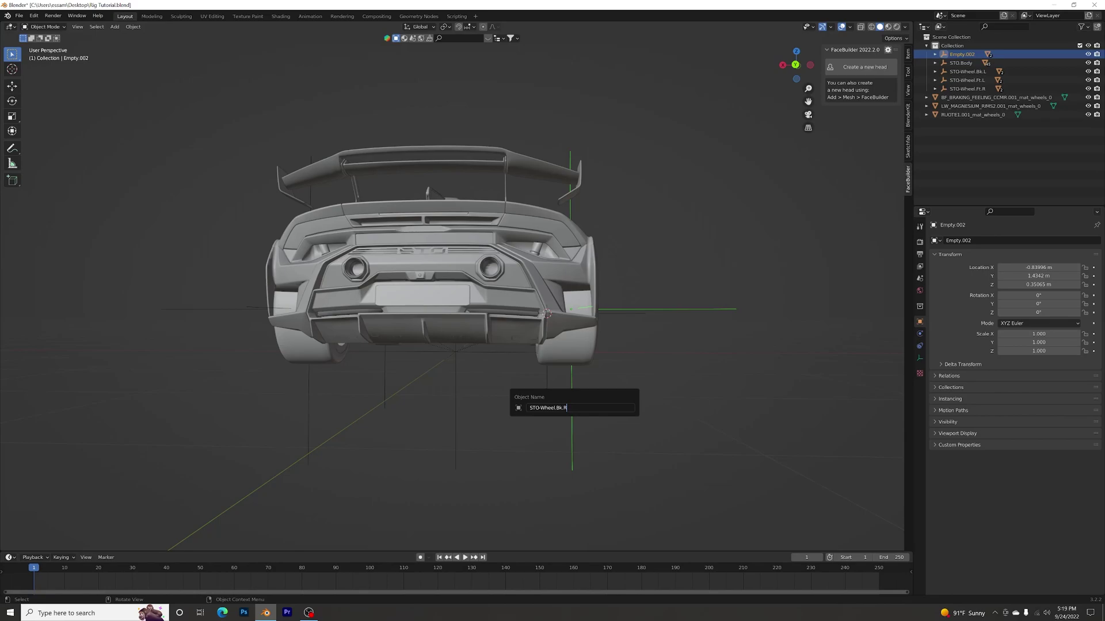
key("Return")
Select the STO.Body empty and snap the 3D cursor to it
key("KP_3")
left_click(464, 393)
middle_click_drag(465, 394, 489, 394)
left_click(800, 65)
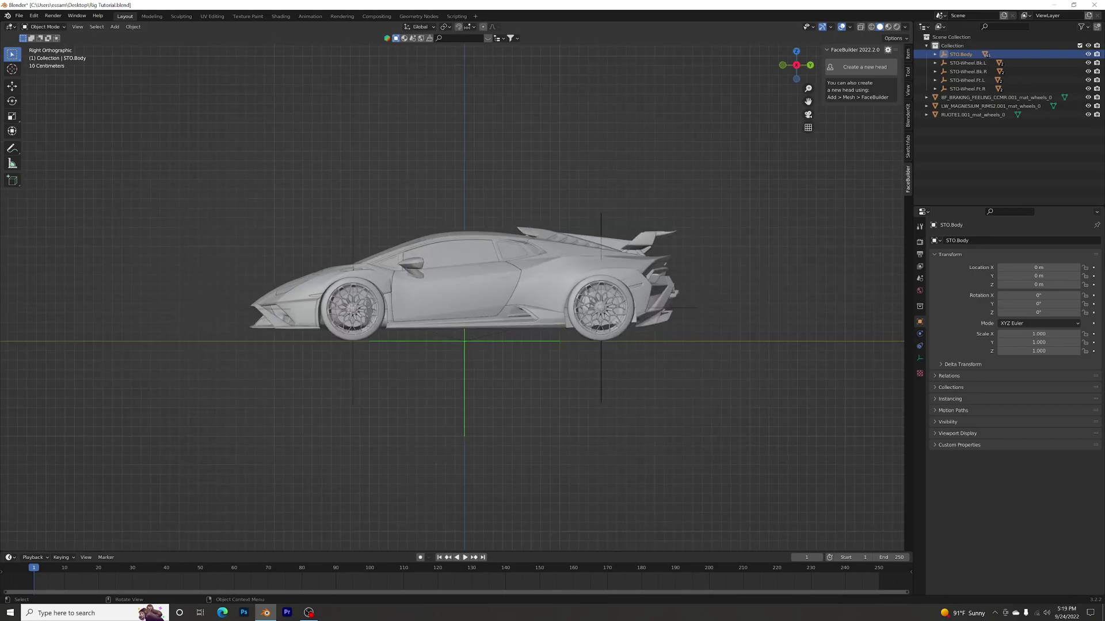
middle_click_drag(417, 356, 448, 357)
key("shift+s")
left_click(447, 406)
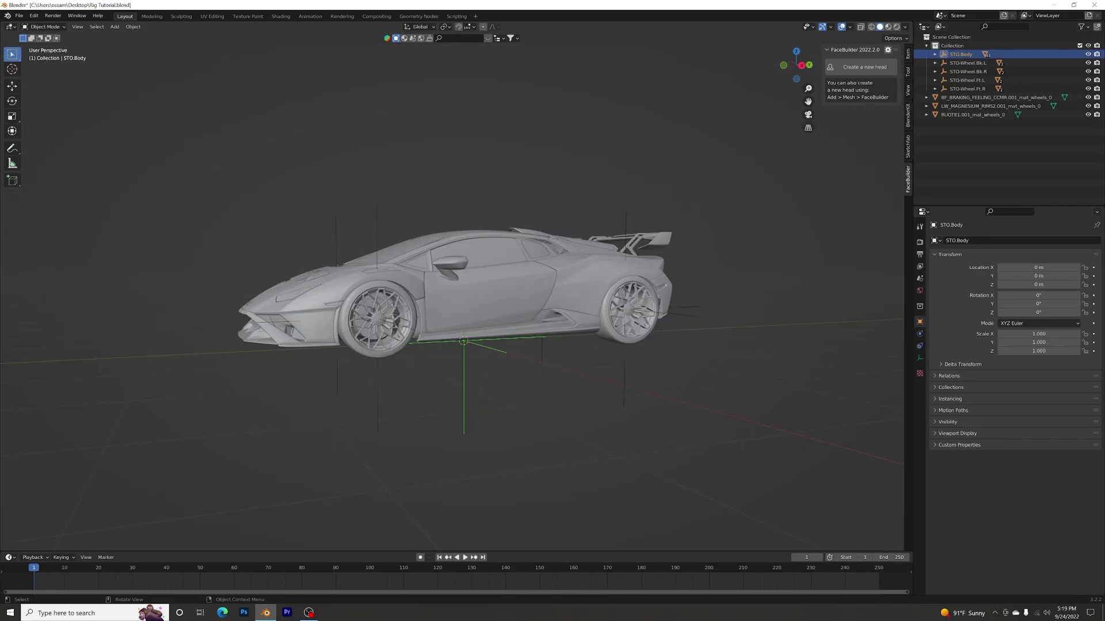
Select the body empty and all four wheel empties and add a Car (deformation rig) armature
key("alt+a")
scroll(447, 403, "up", 2)
mouse_move(447, 403)
middle_mouse_down()
mouse_move(415, 397)
mouse_move(428, 393)
middle_mouse_up()
scroll(428, 393, "down", 2)
left_click_drag(715, 449, 286, 370)
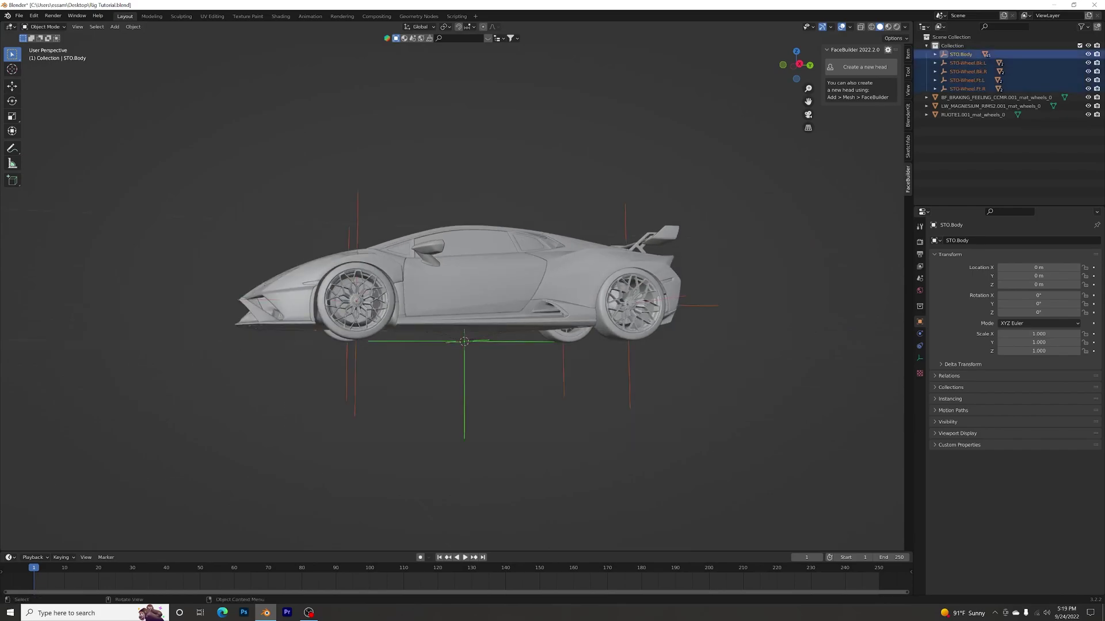
middle_click_drag(285, 371, 302, 379)
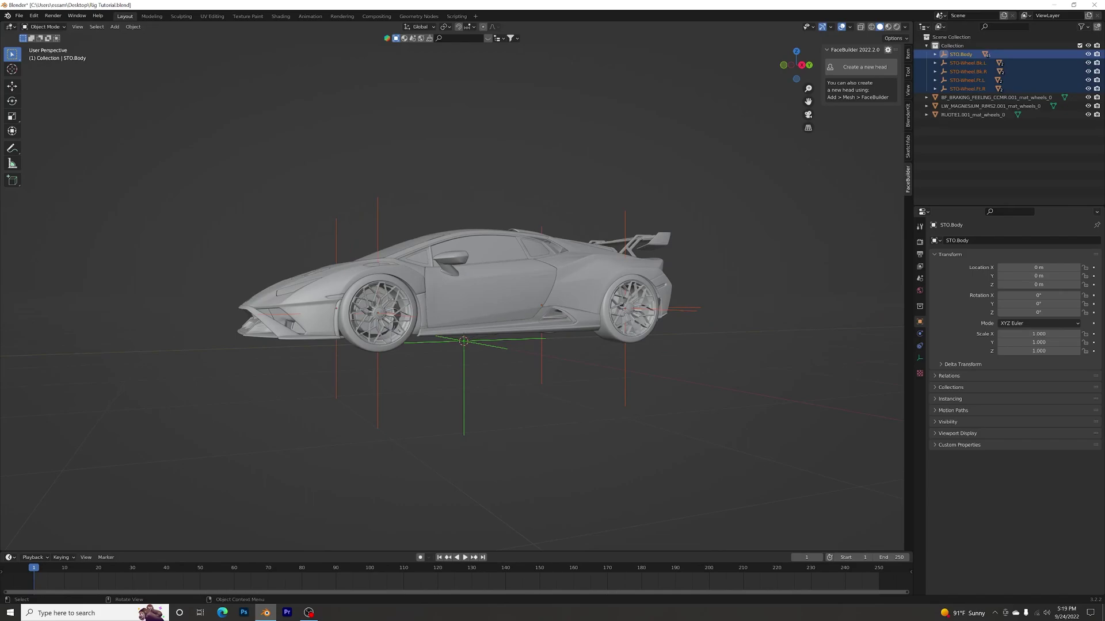
key("shift+a")
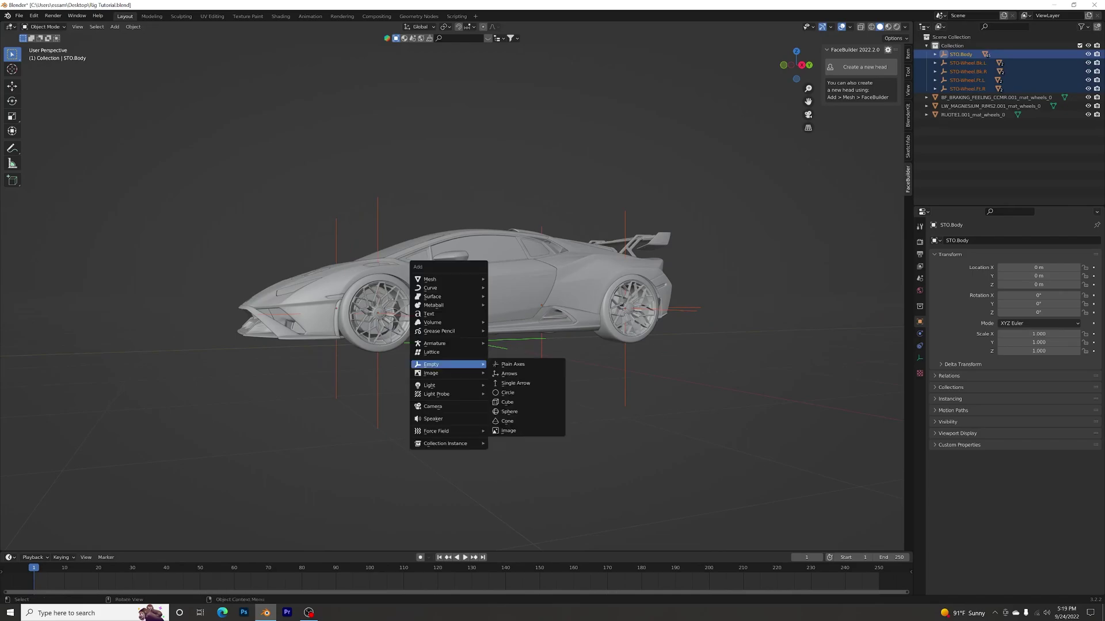
mouse_move(449, 343)
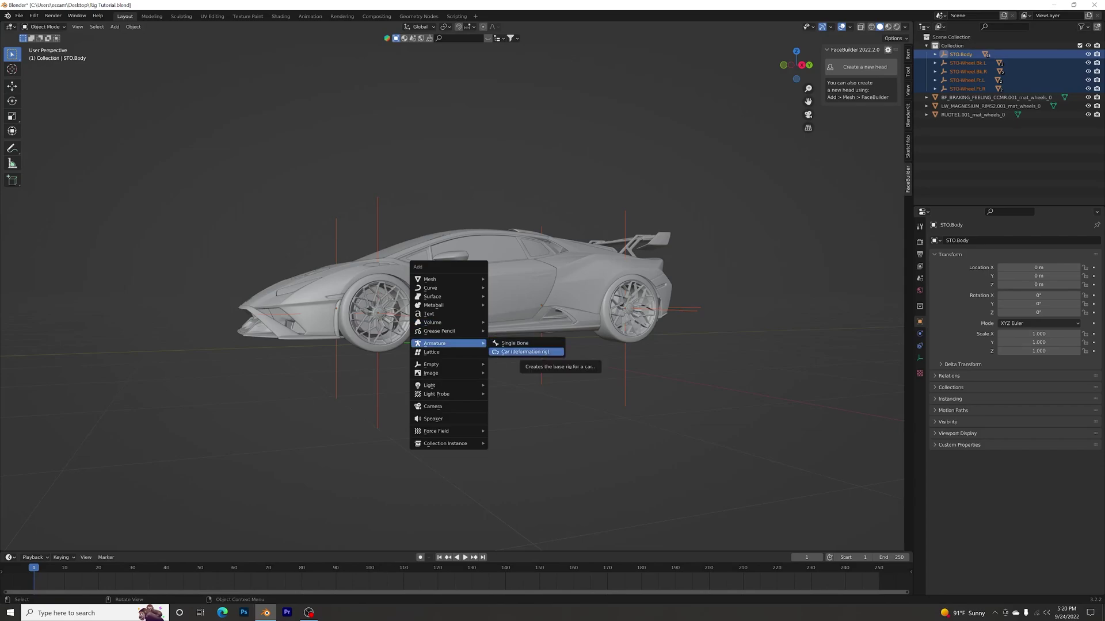
left_click(524, 352)
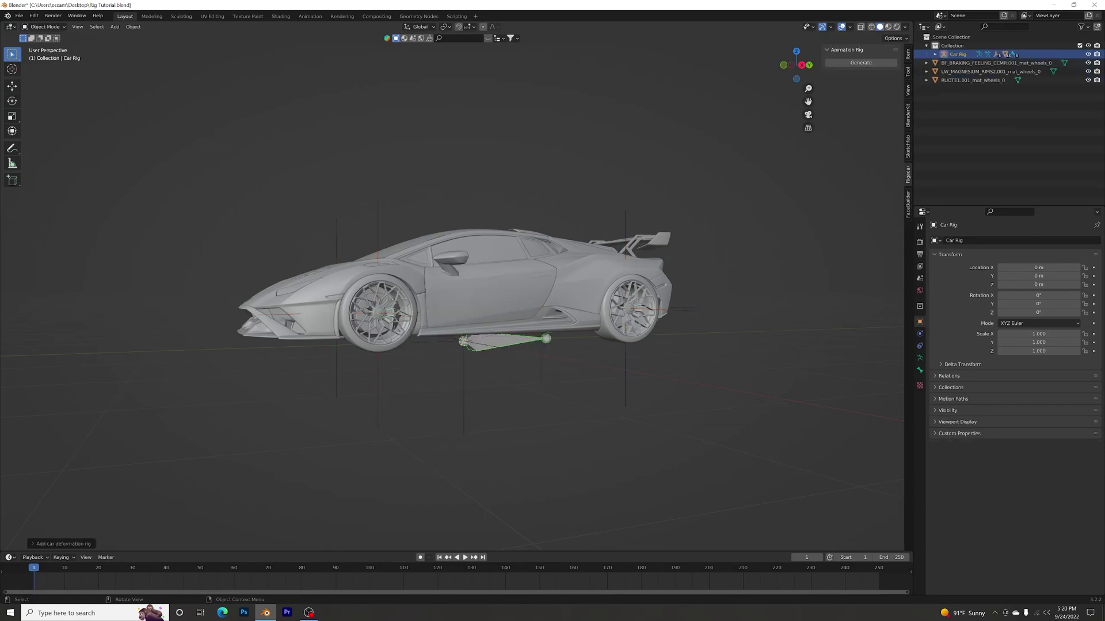
Generate the animation rig from the car deformation rig and select its Root control
left_click(861, 62)
middle_click_drag(575, 276, 561, 305)
scroll(561, 305, "down", 3)
left_click(387, 361)
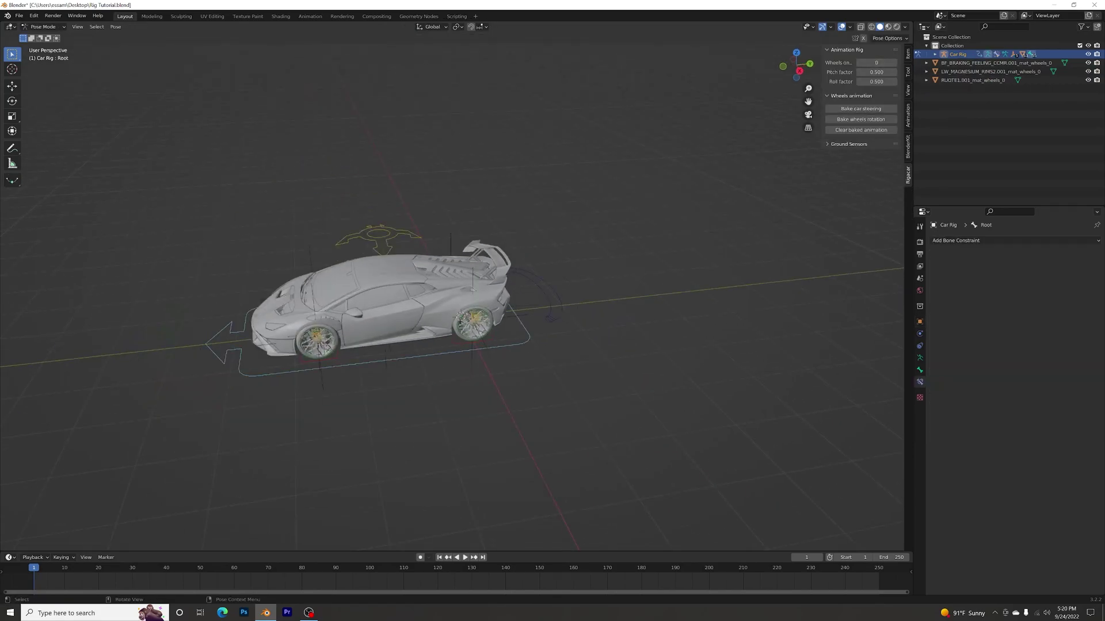
Try moving the Root control along the Y axis to check the wheels, and cancel the move
key("g")
key("y")
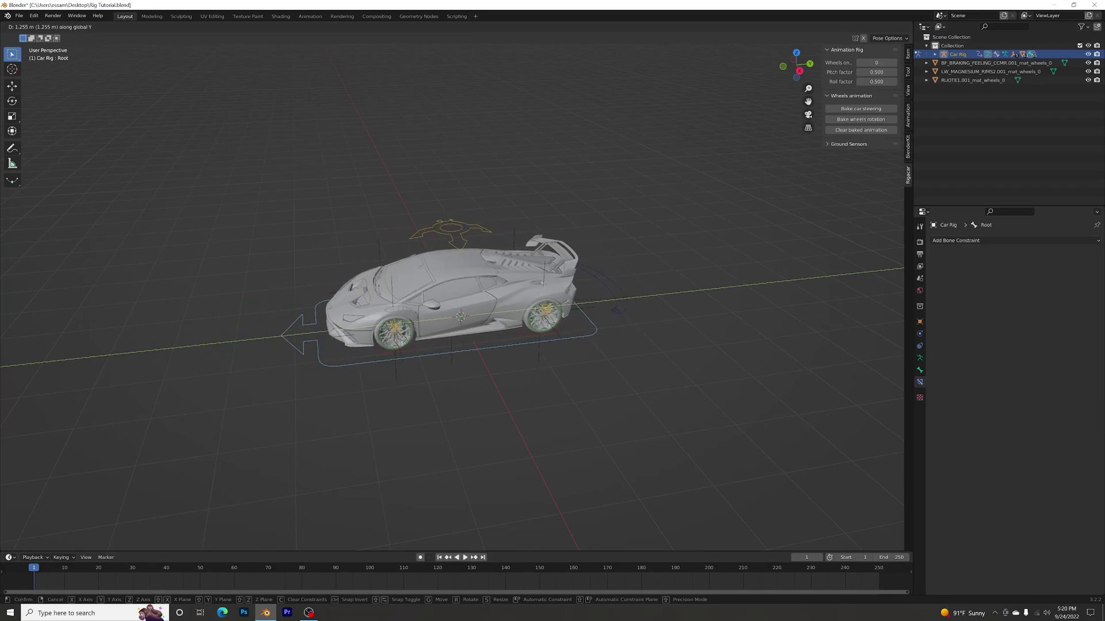
key("Escape")
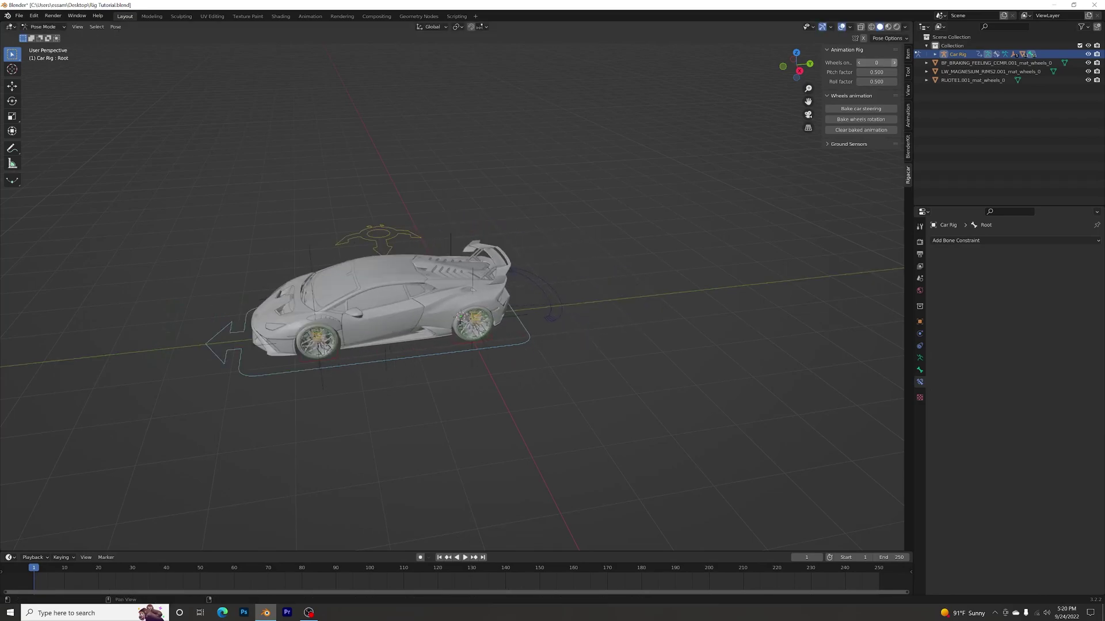
Set Wheels on Y axis to 1 and test it with a cancelled move of the Root control along Y
left_click(894, 62)
key("g")
key("y")
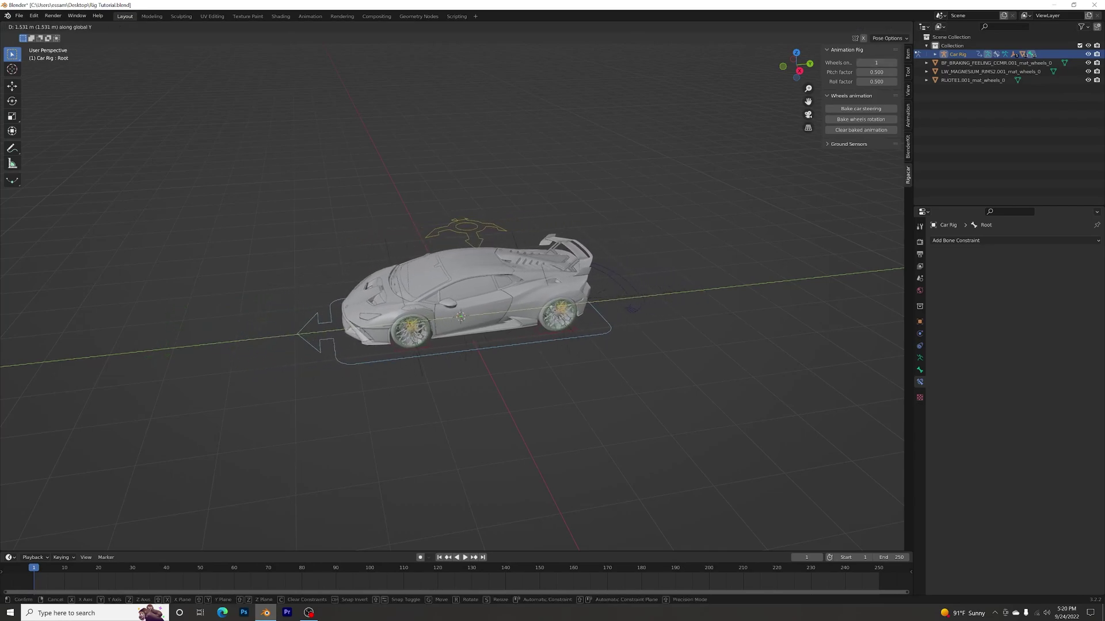
key("Escape")
Move the Root control about 1.44 m along the Y axis in top view and inspect the wheels from the side
left_click(797, 53)
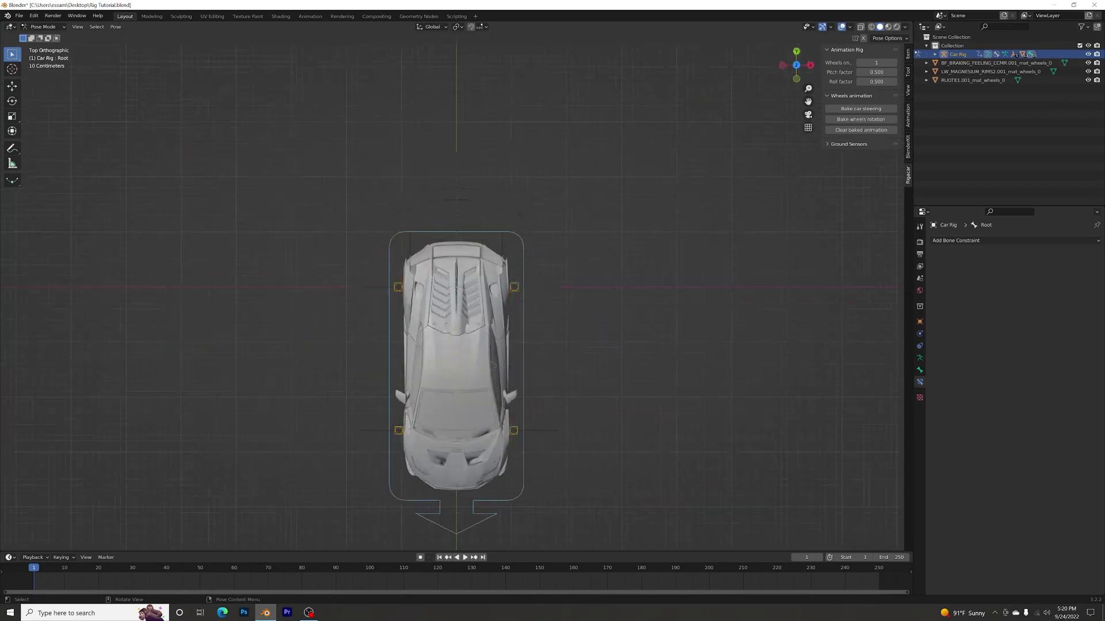
middle_click_drag(575, 357, 460, 252)
scroll(460, 252, "up", 3)
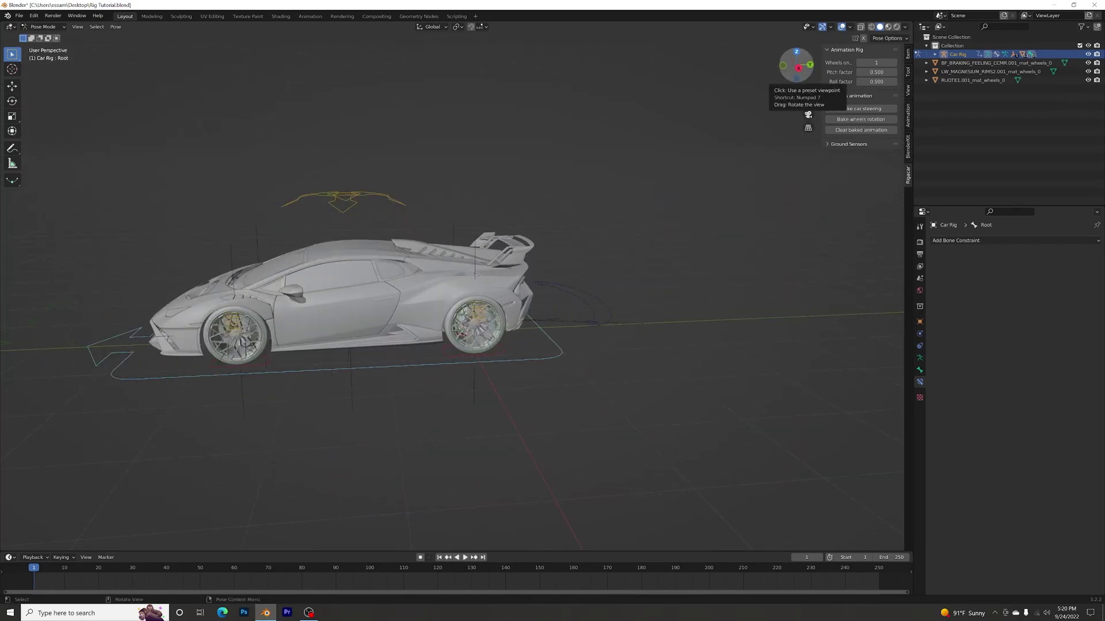
left_click(796, 52)
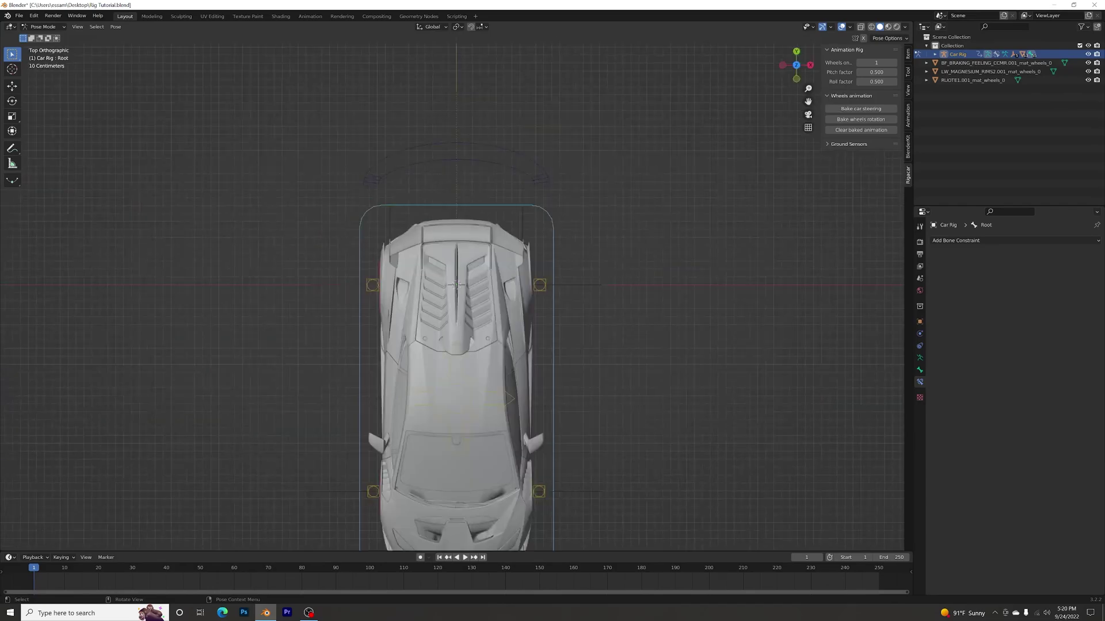
key("g")
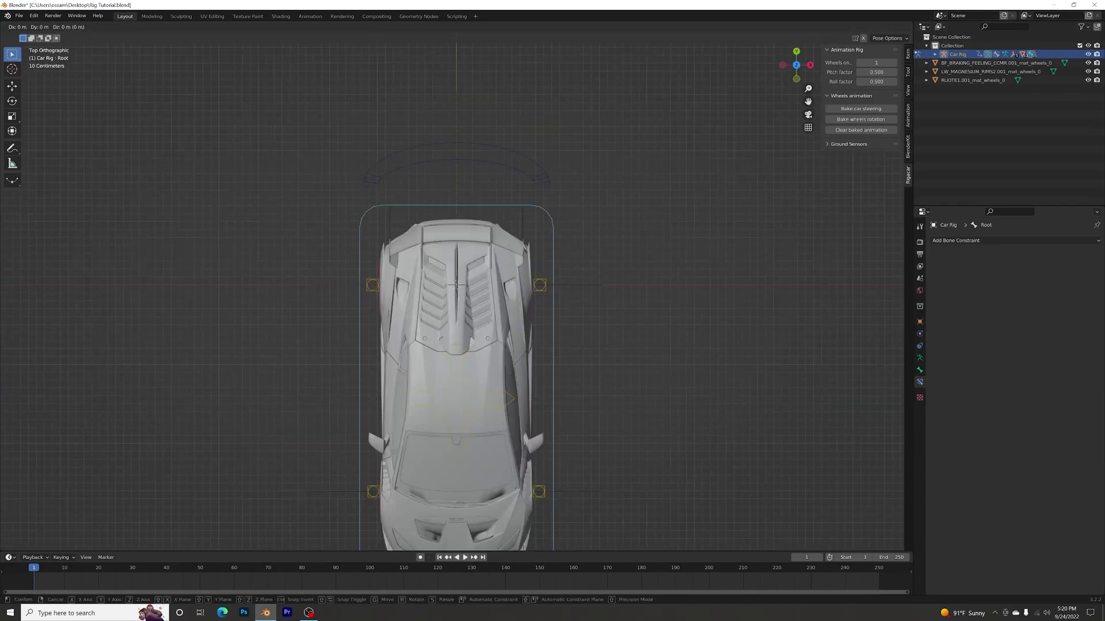
key("y")
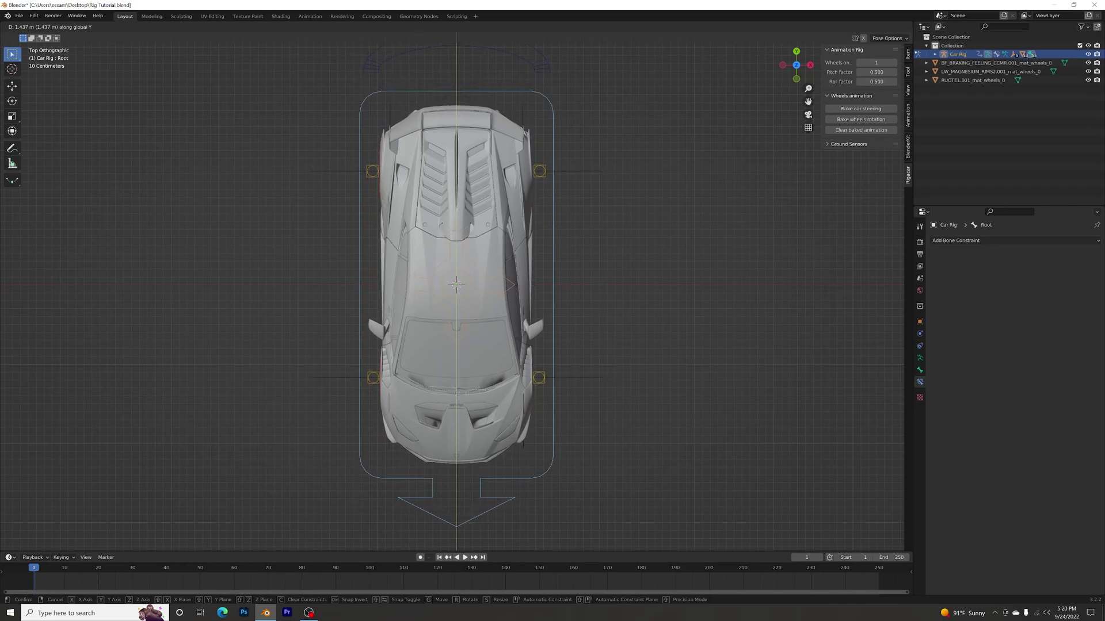
left_click(506, 345)
middle_click_drag(506, 345, 377, 226)
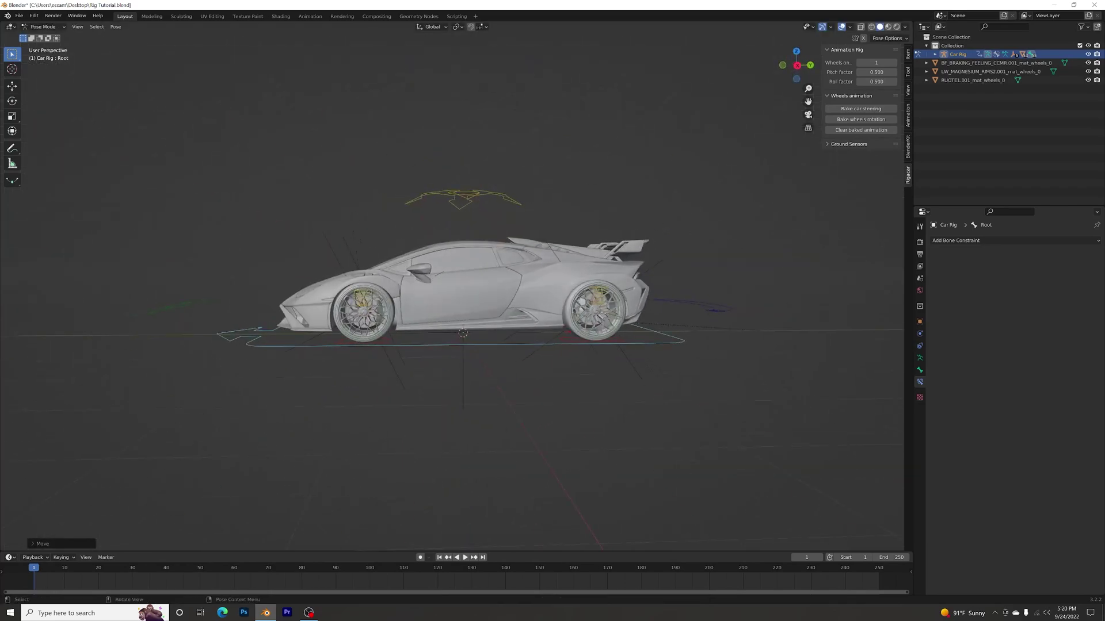
scroll(454, 287, "up", 2)
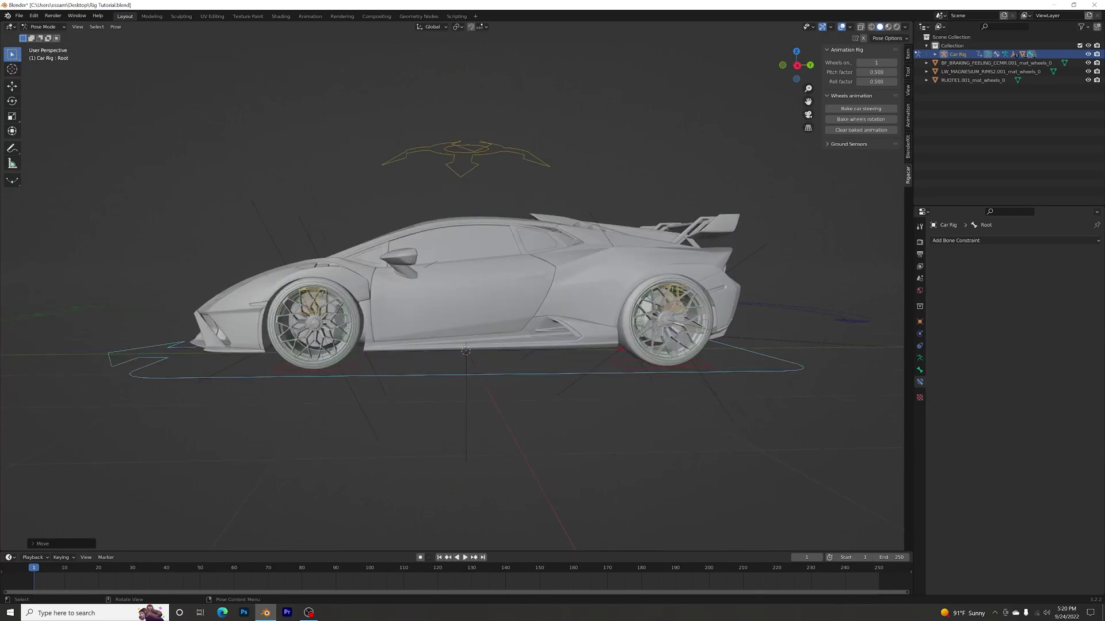
scroll(460, 299, "down", 3)
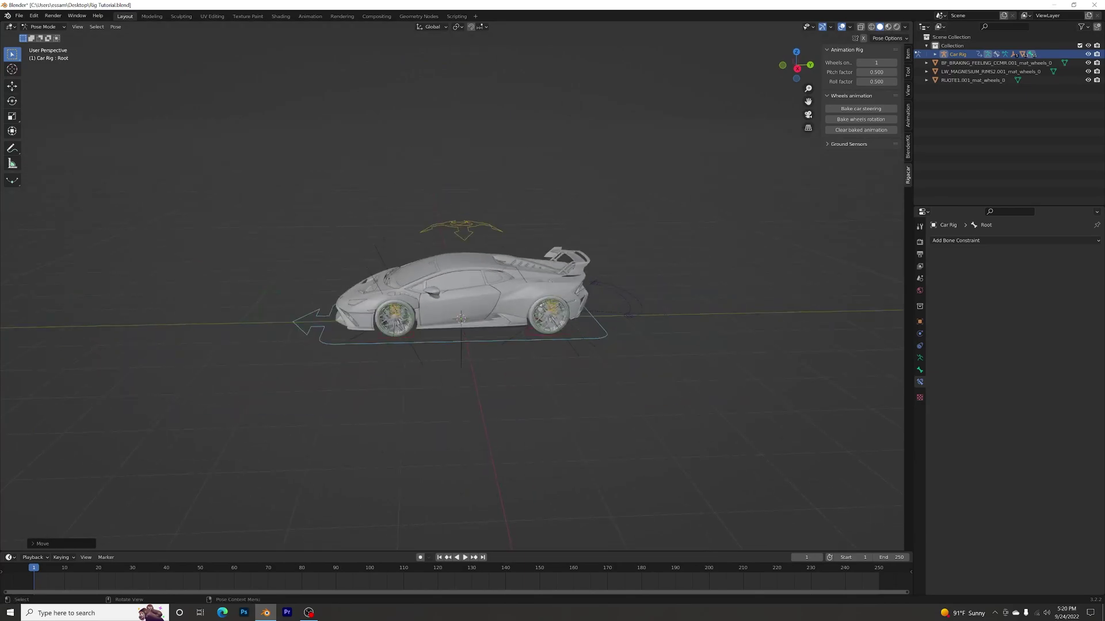
Switch the car rig from Pose Mode to Object Mode and clear the selection
left_click(44, 27)
left_click(47, 37)
left_click(242, 172)
middle_click_drag(299, 219, 402, 216)
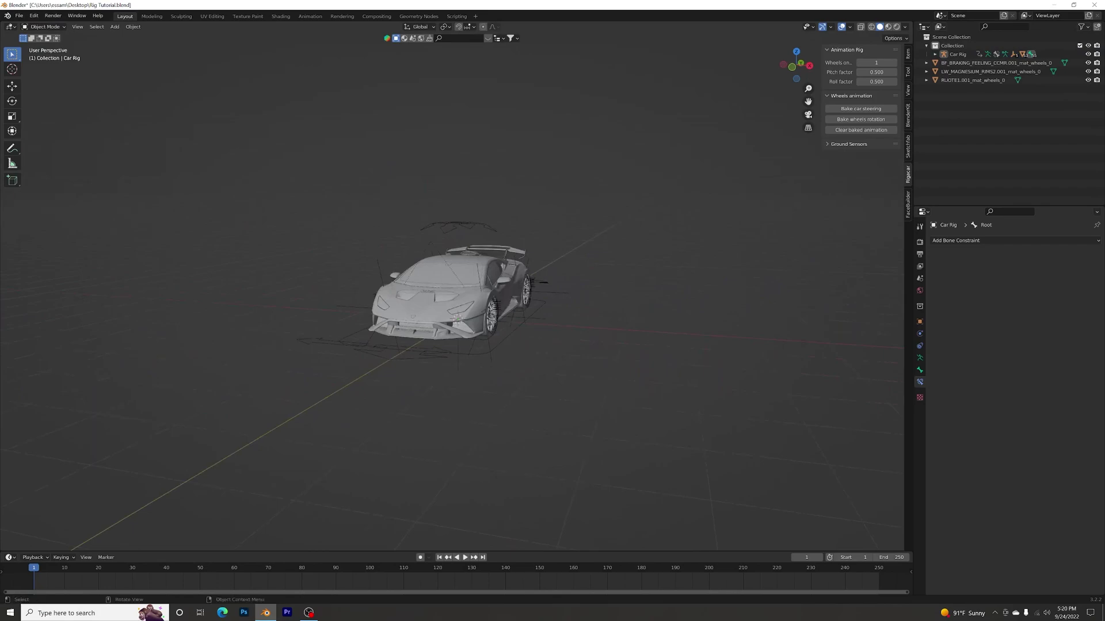
Put the Car Rig back in Pose Mode and try moving a control in front of the car
left_click(957, 54)
scroll(454, 288, "up", 3)
left_click(43, 26)
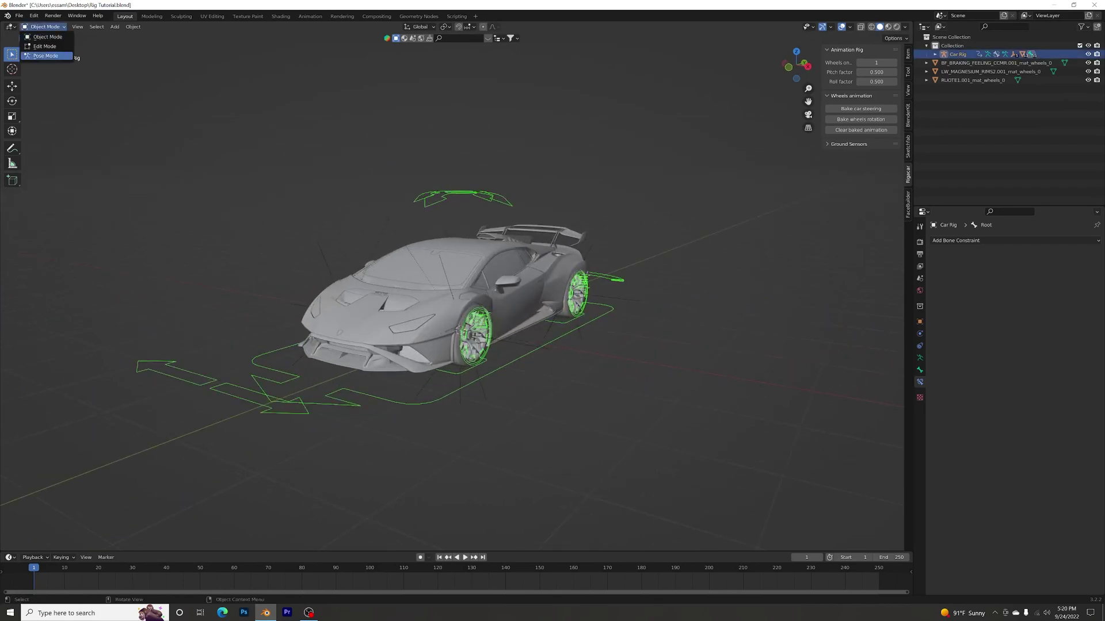
left_click(46, 56)
left_click(242, 393)
key("g")
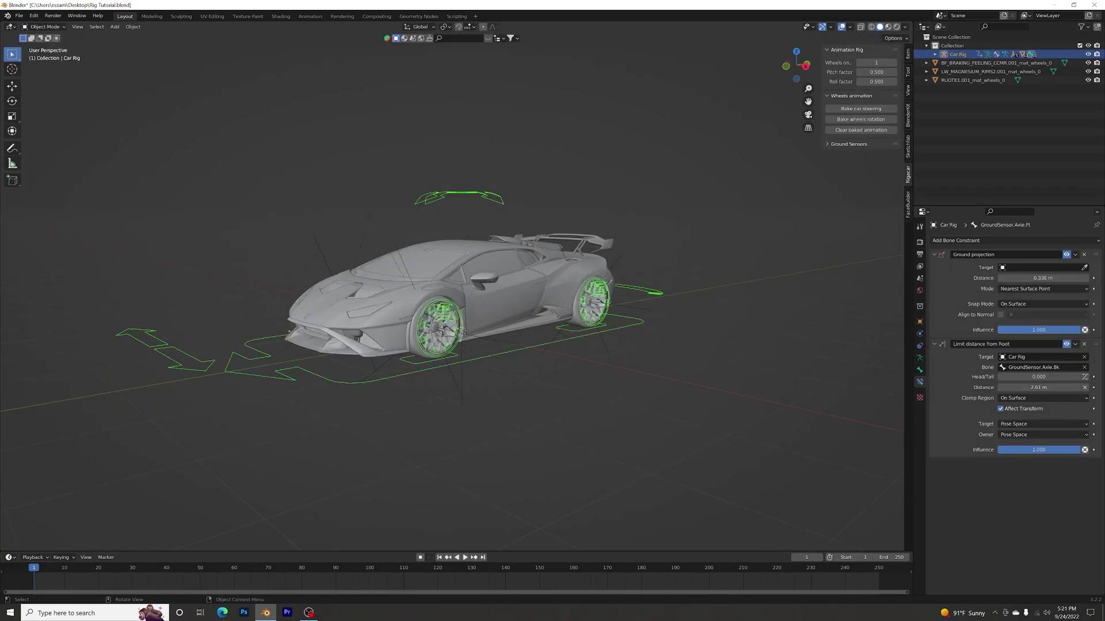
Return the Car Rig to Object Mode and deselect everything
key("ctrl+Tab")
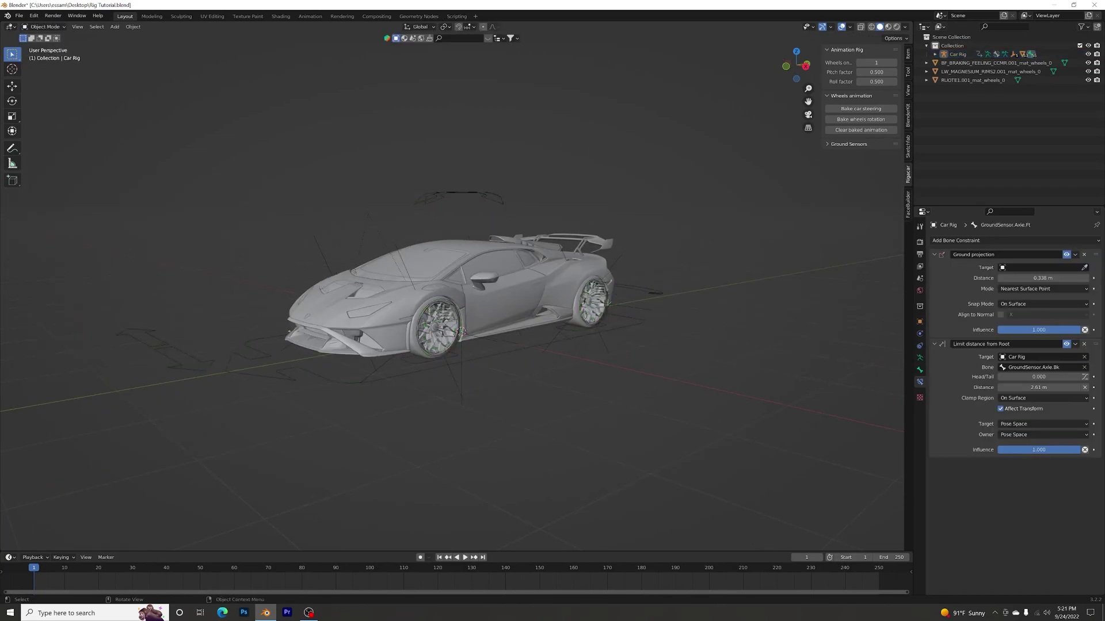
left_click(345, 383)
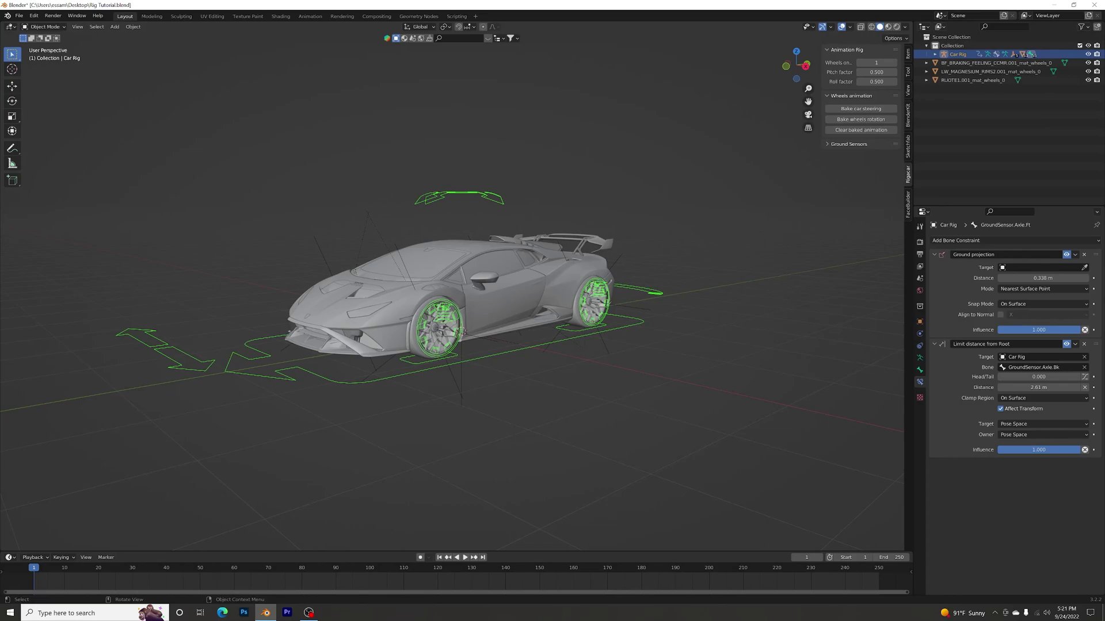
key("alt+a")
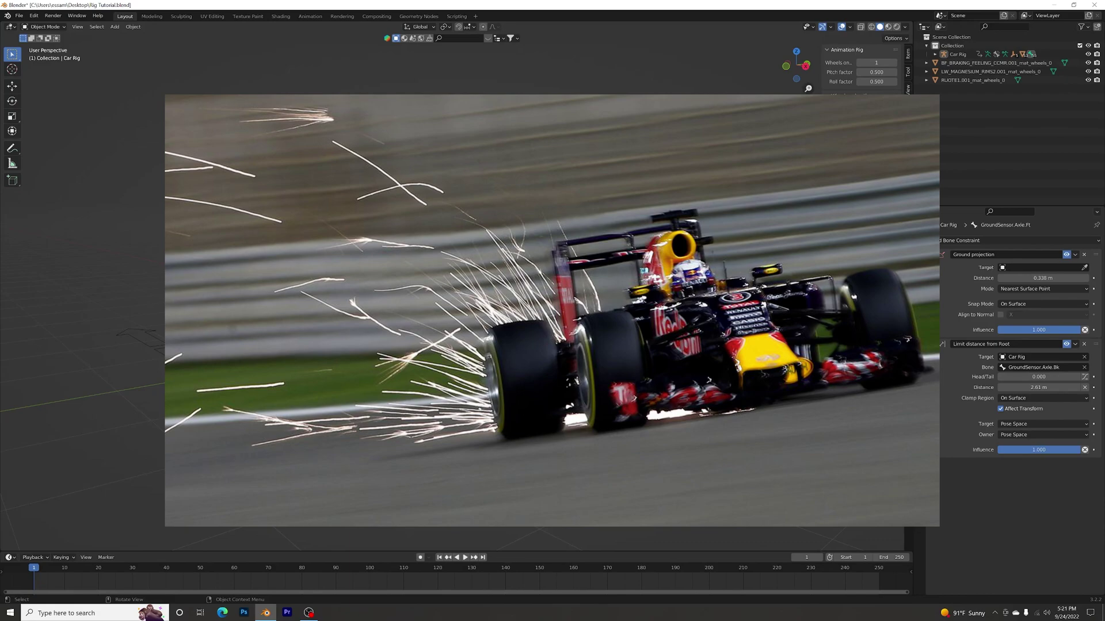
middle_click_drag(518, 345, 492, 346)
middle_click_drag(484, 288, 512, 313)
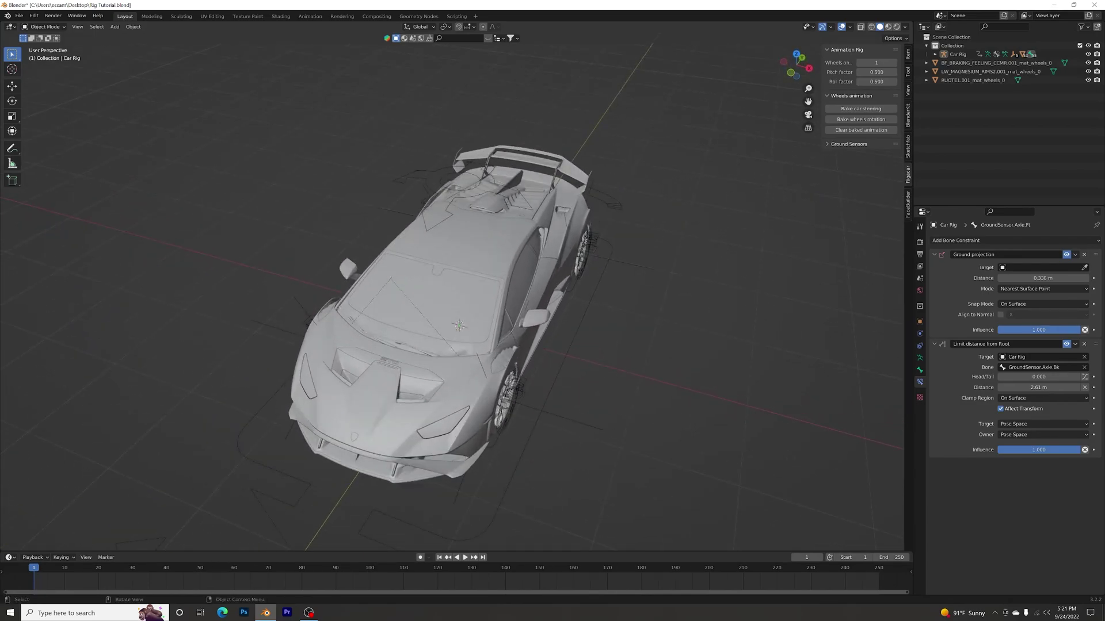